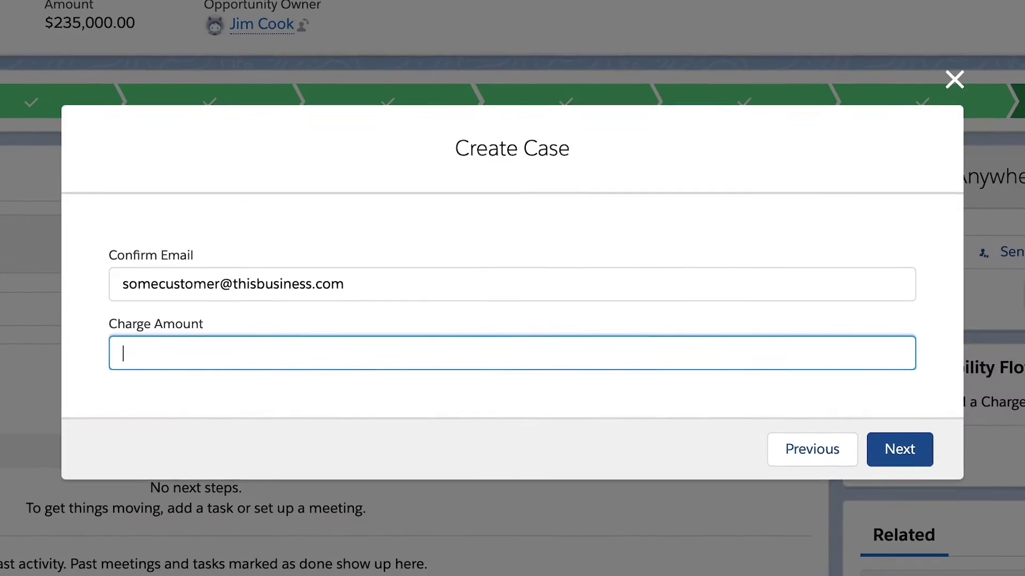
Enter 25.00, discard the unfinished screen editor, and add a new Screen after Get Opportunity.
text(25.00)
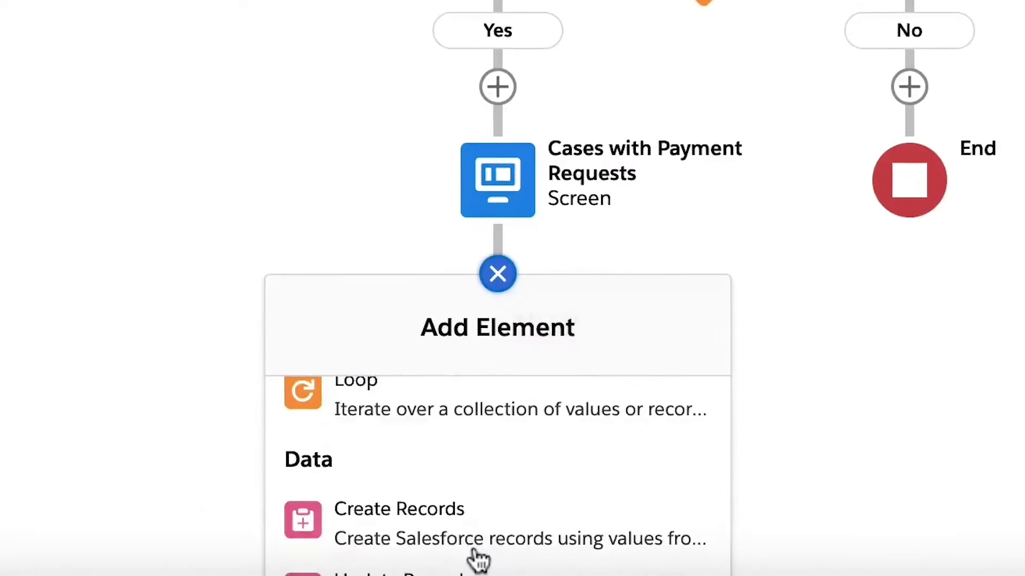
click(475, 509)
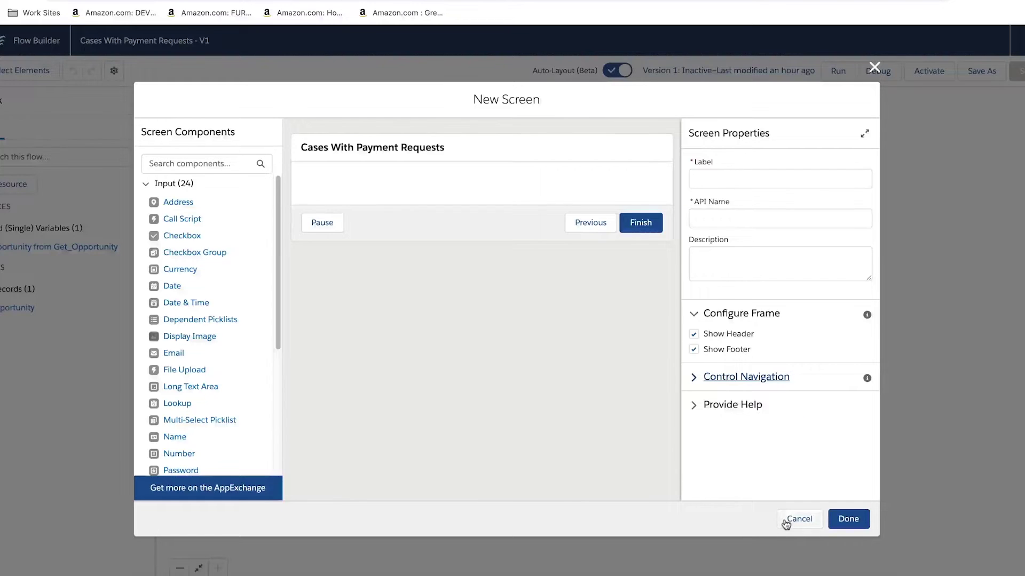
click(786, 521)
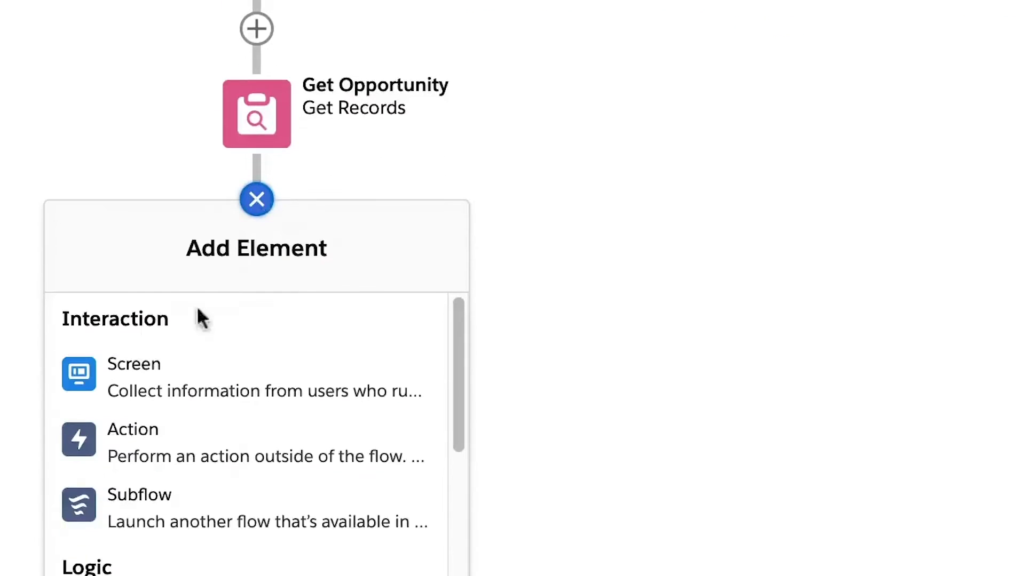
click(193, 303)
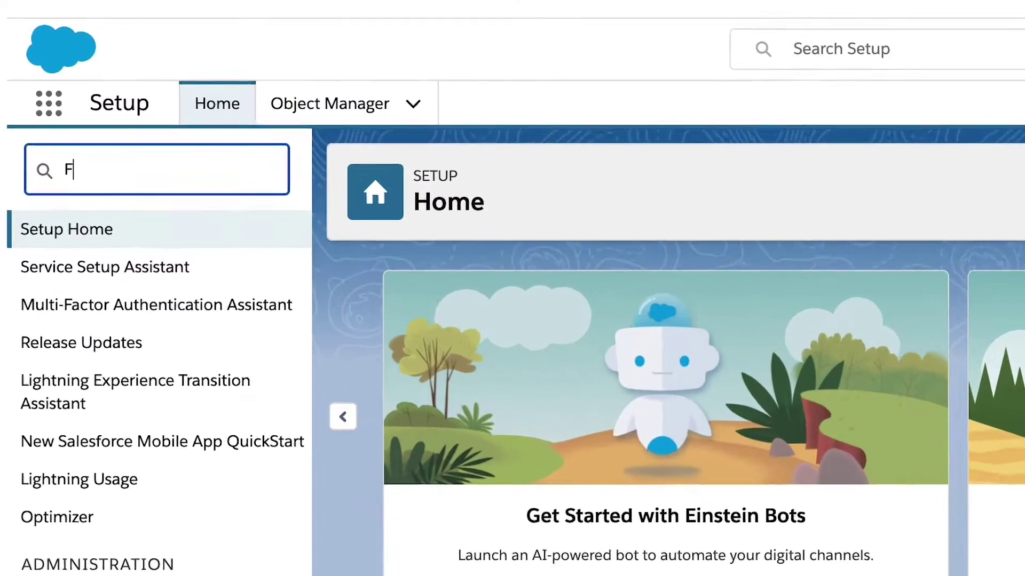
Search Setup for Flows and go to the Flows page.
text(lows)
click(108, 262)
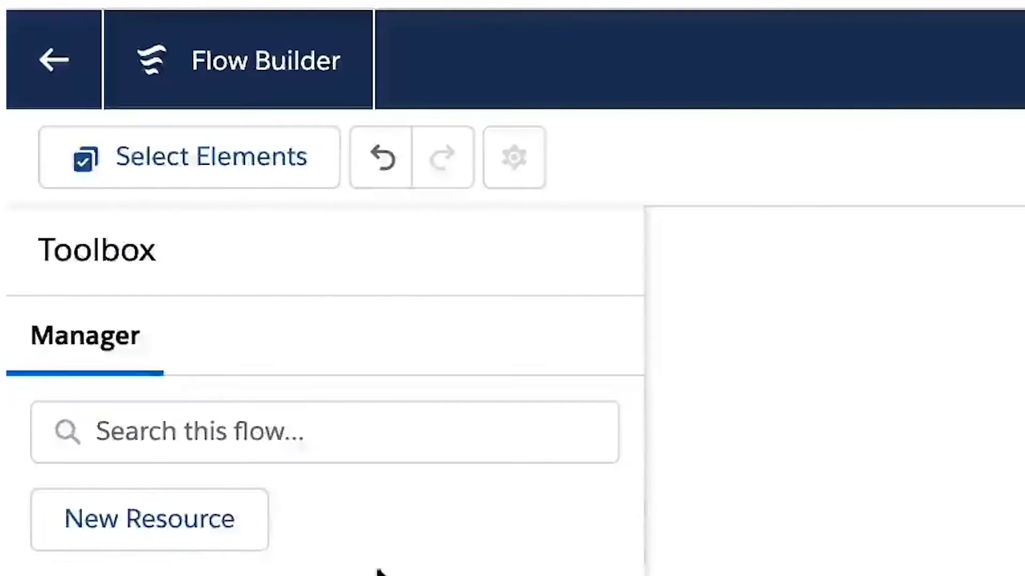
Create a new Variable resource with an API name and Text data type.
click(211, 292)
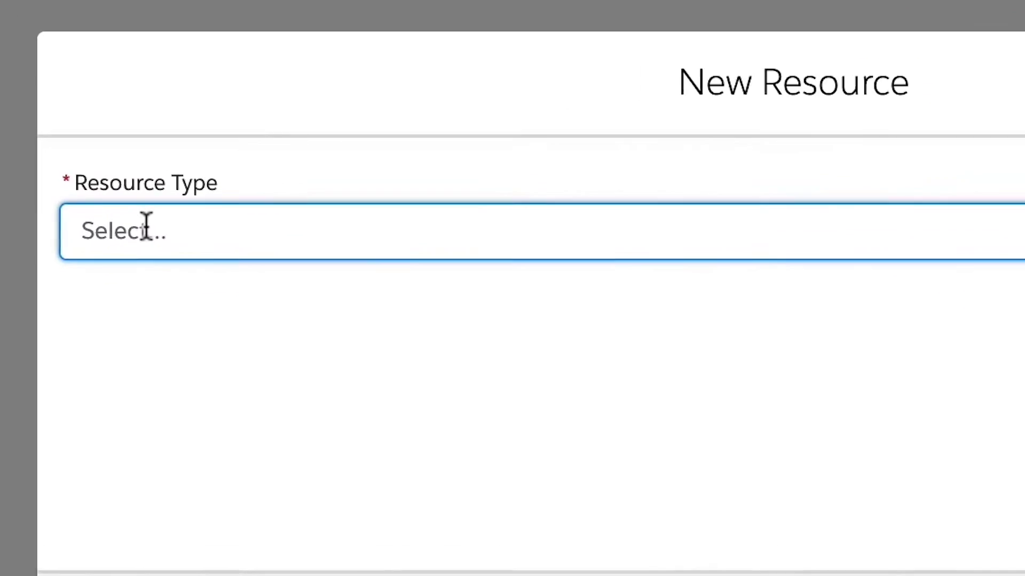
click(147, 227)
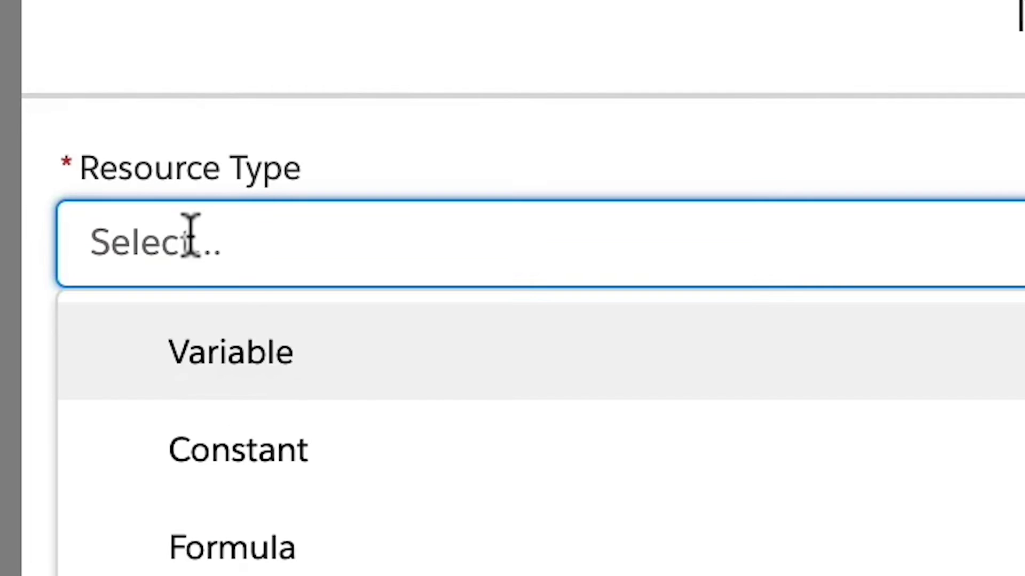
click(233, 362)
click(325, 473)
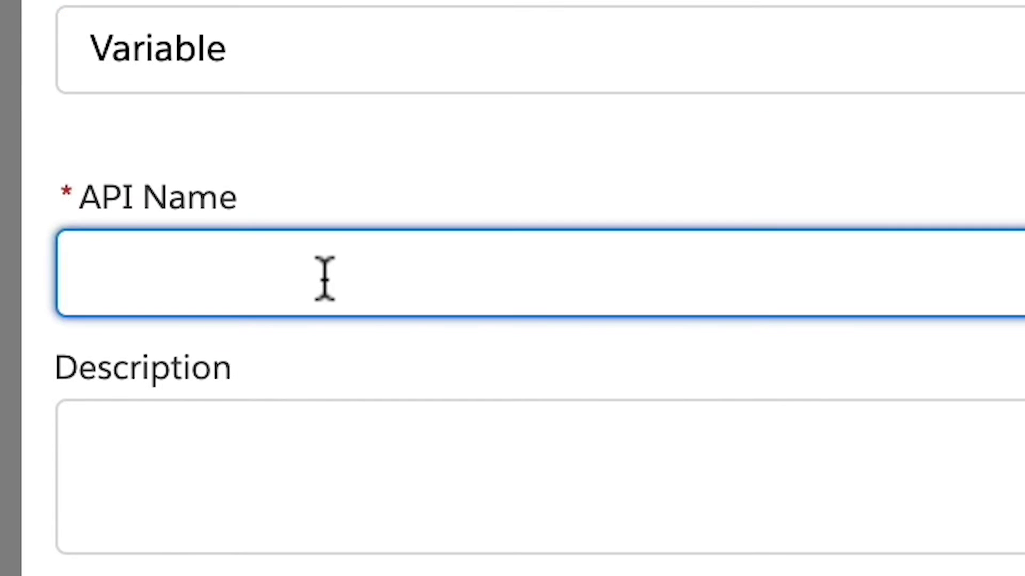
click(325, 300)
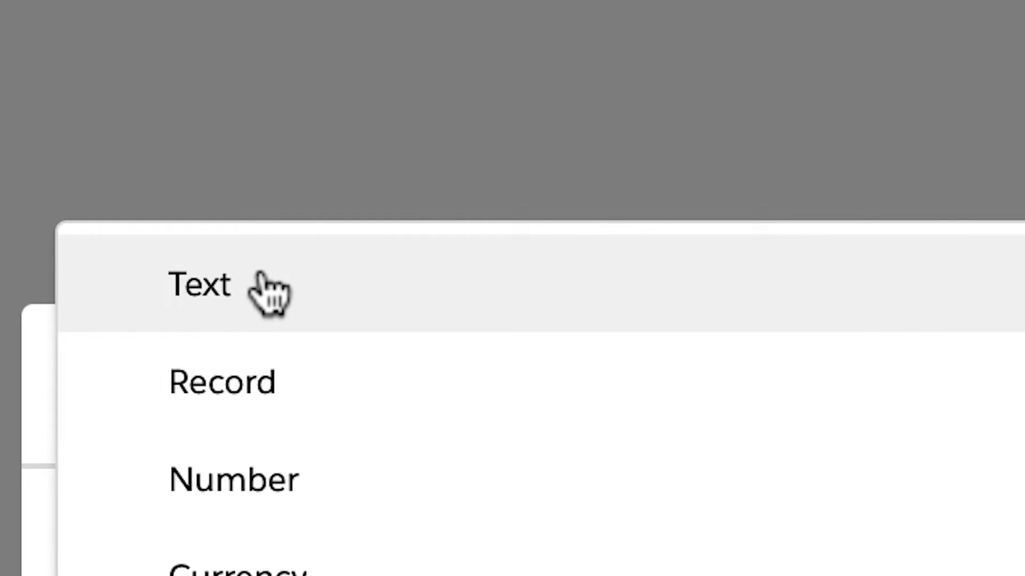
click(270, 293)
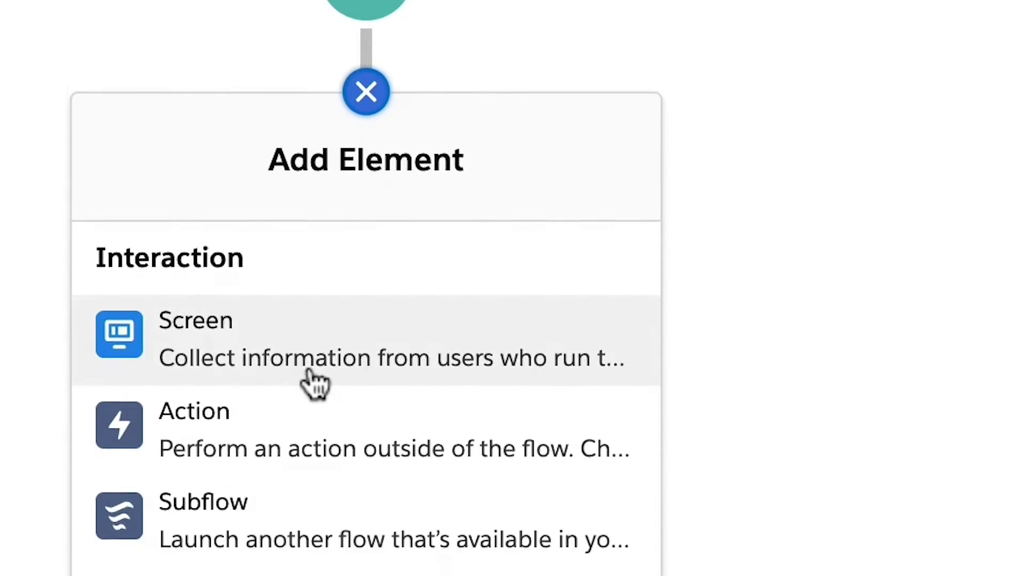
Add a Get Records element labelled Get Opportunity that queries Opportunity records.
scroll(316, 274, down, 3)
scroll(427, 283, down, 5)
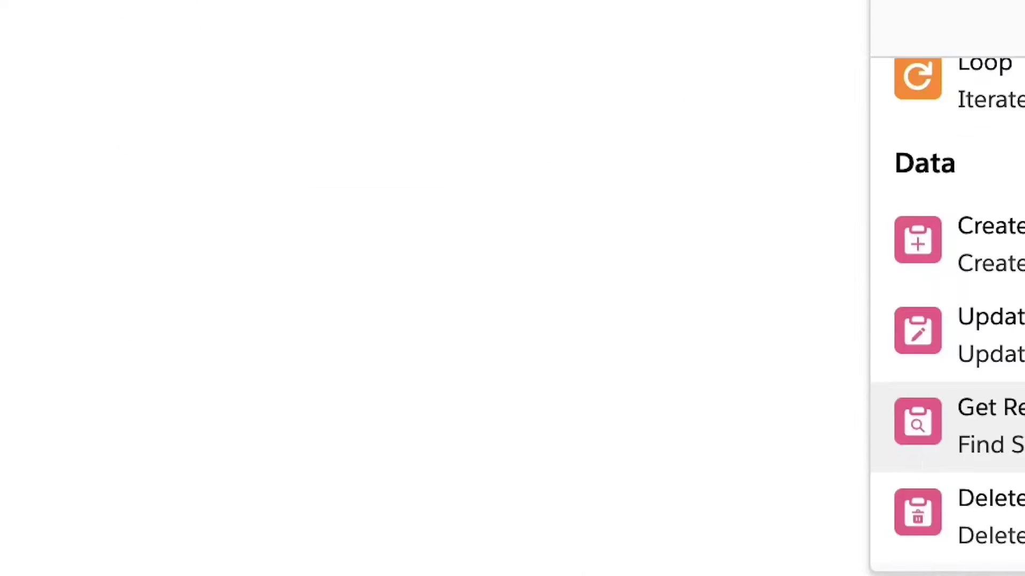
click(421, 262)
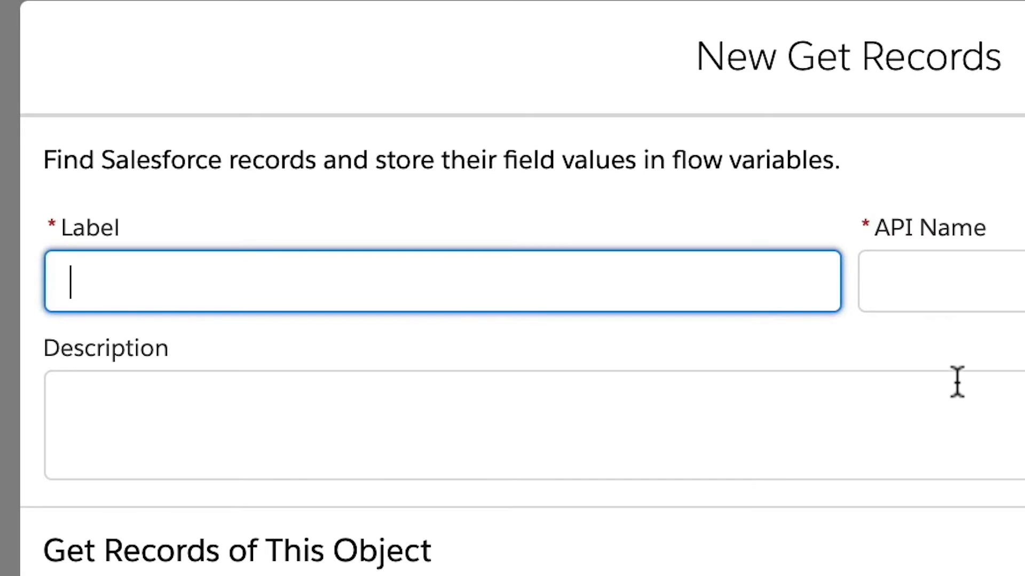
key(Tab)
key(Tab)
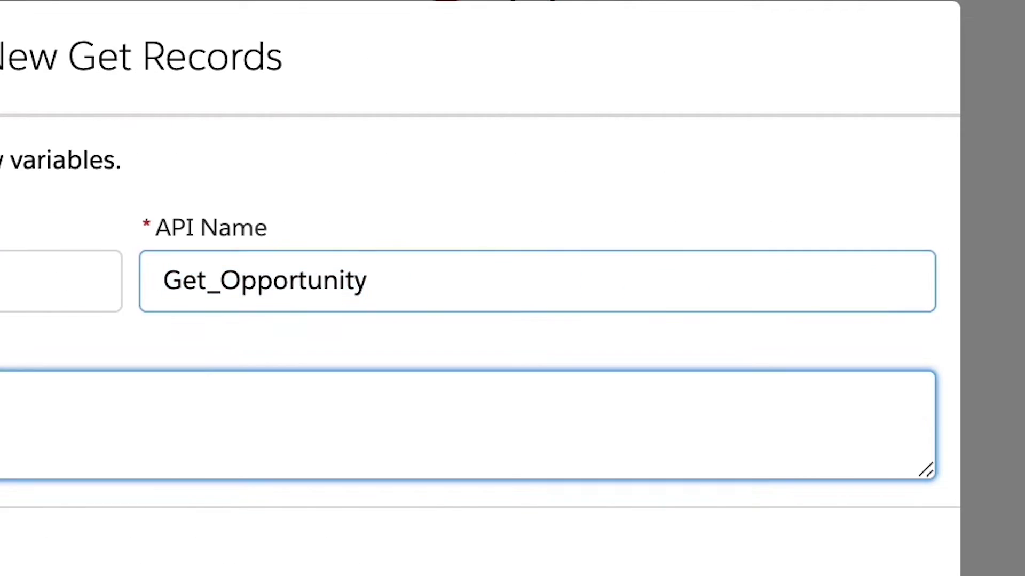
click(369, 451)
text(Oppo)
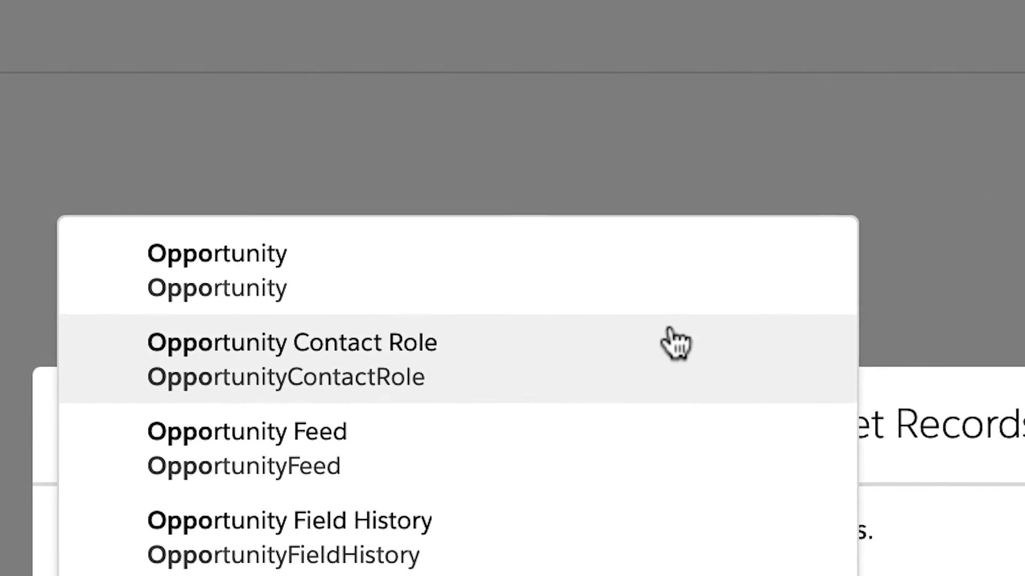
click(685, 332)
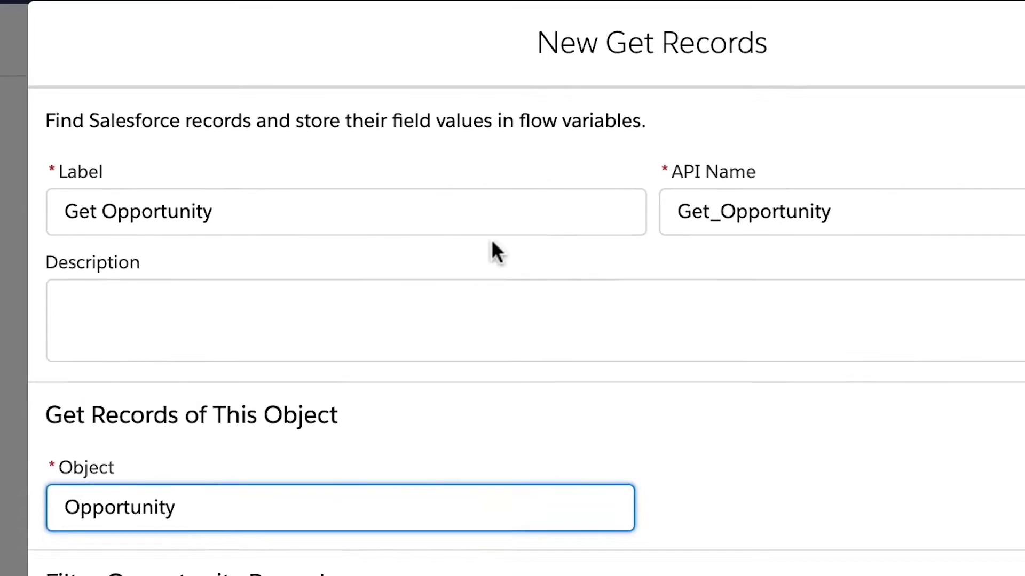
Filter it to Opportunities whose Id equals the recordid variable.
click(361, 500)
text(id)
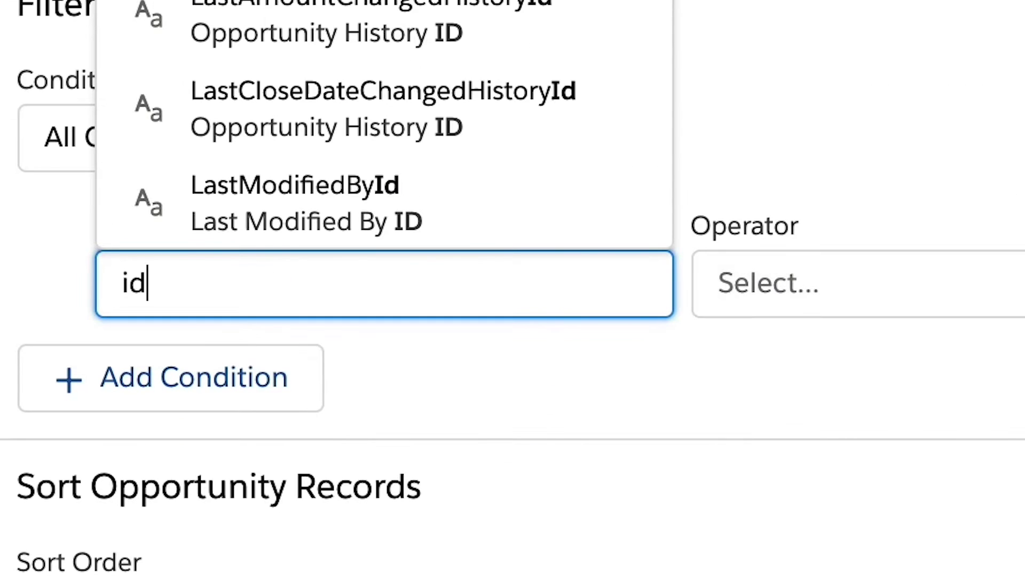
key(Return)
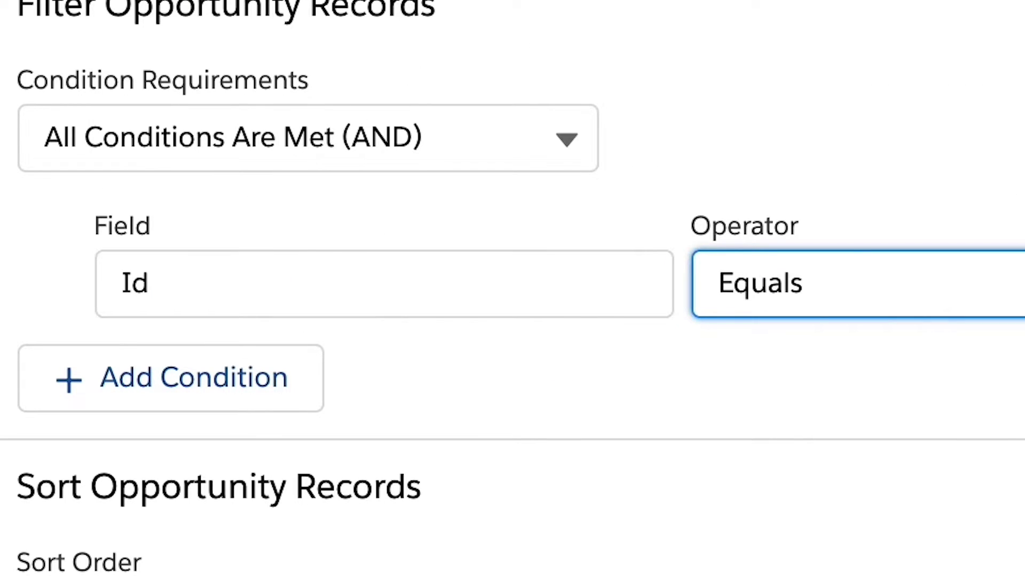
key(Tab)
text(reco)
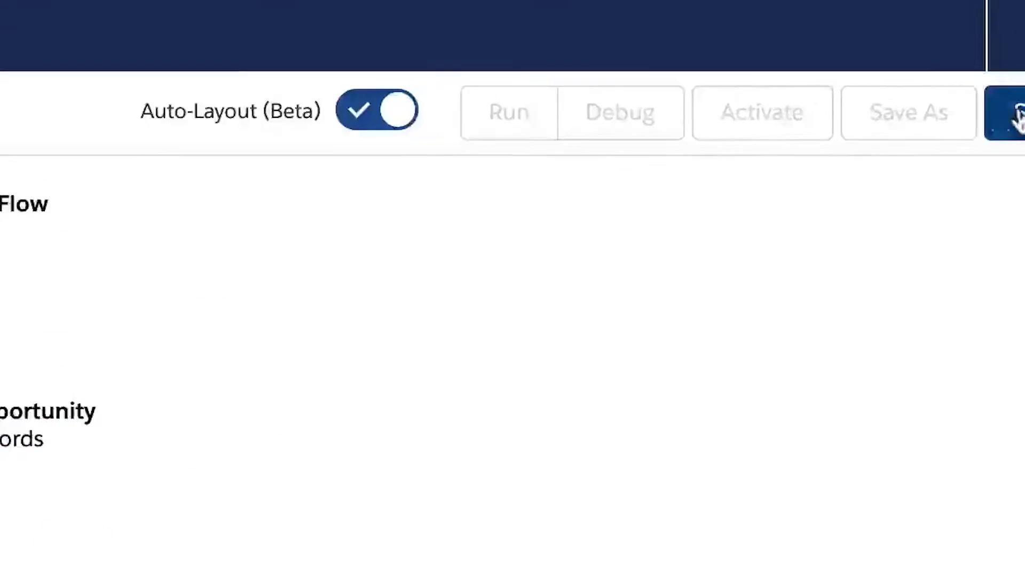
Save the flow as Cases With Payment Requests with a description, then discard the stray screen.
click(1008, 118)
text(Cases Wi)
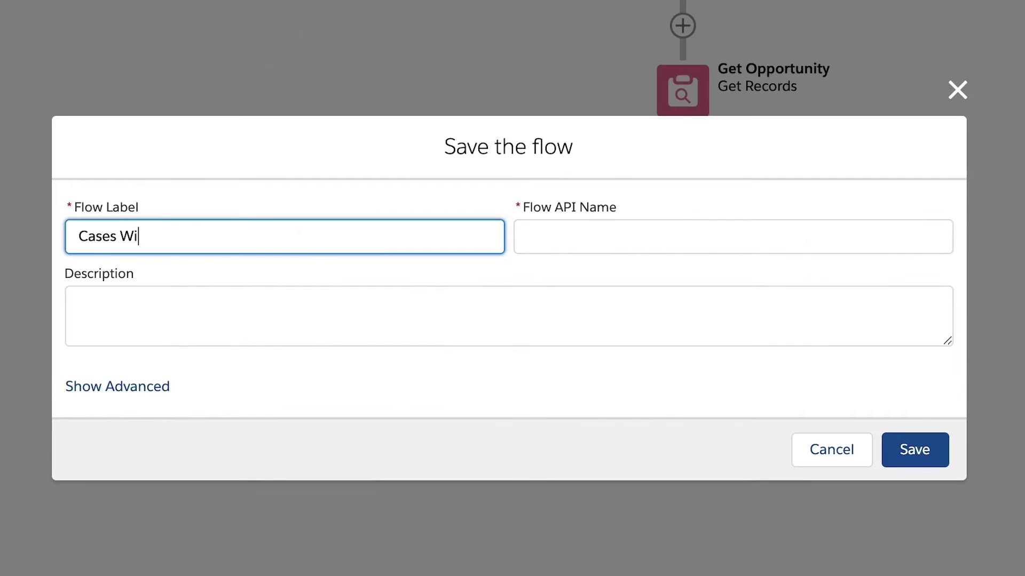
text(th Payment Requests)
click(86, 306)
text(Create)
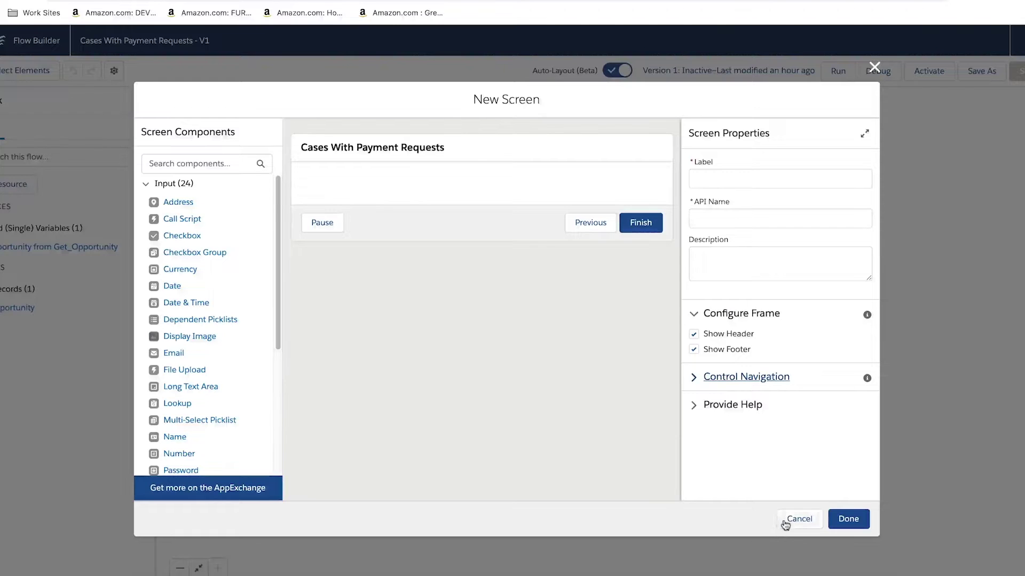
click(785, 520)
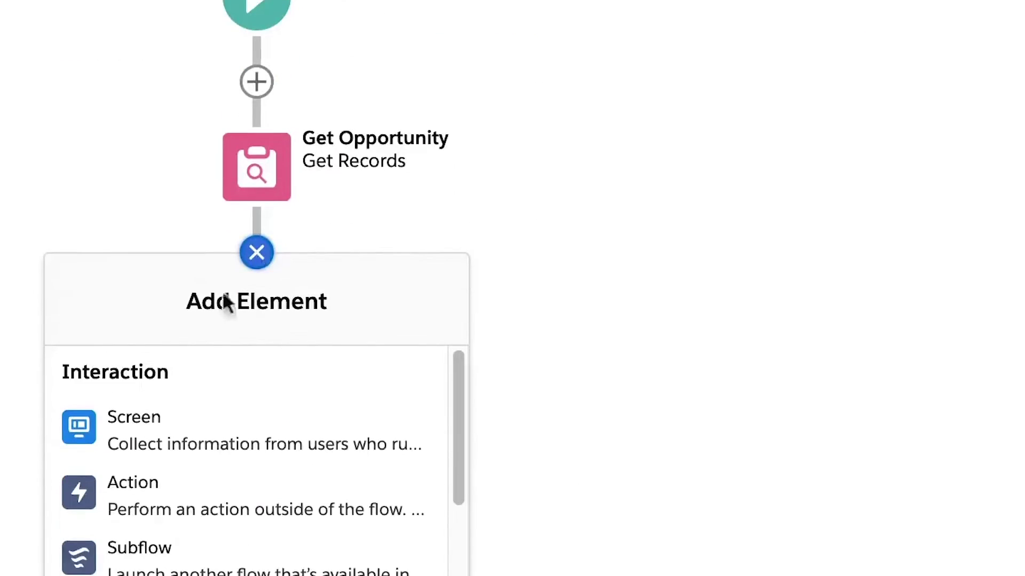
Add Case Detail Screen after Get Opportunity with a Subject text input and a long text area.
click(192, 301)
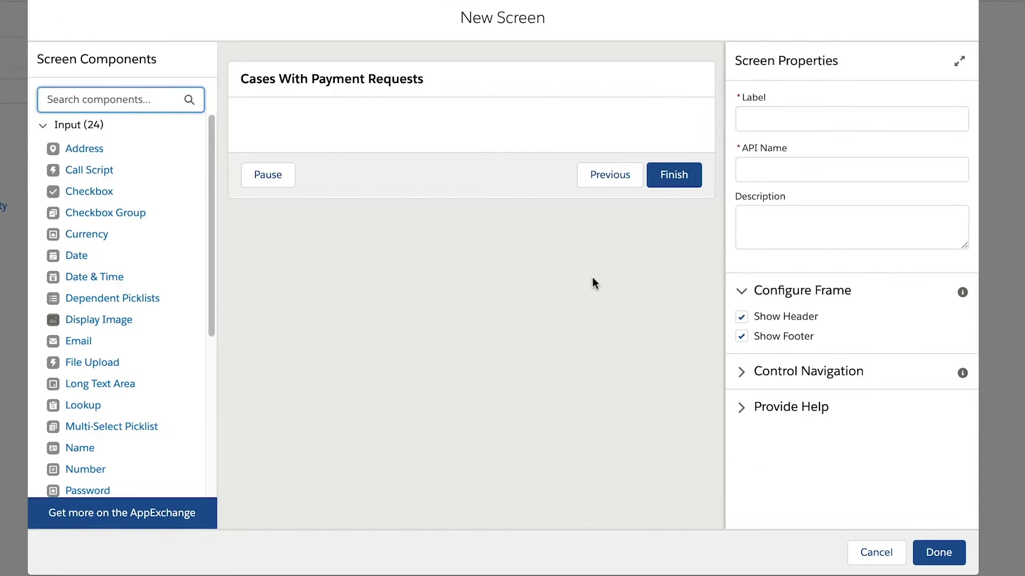
click(771, 119)
text(Case Detail Screen)
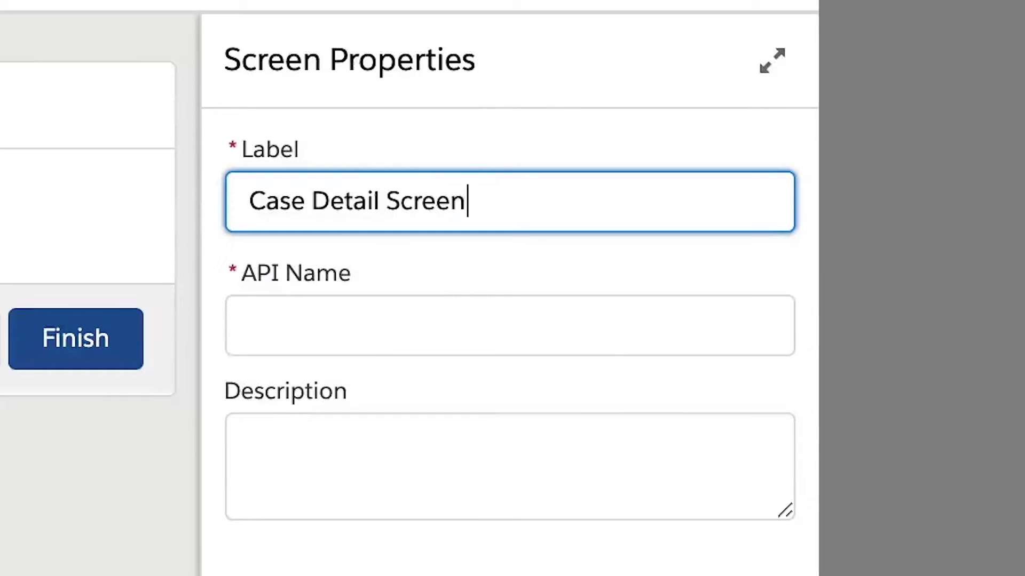
key(Tab)
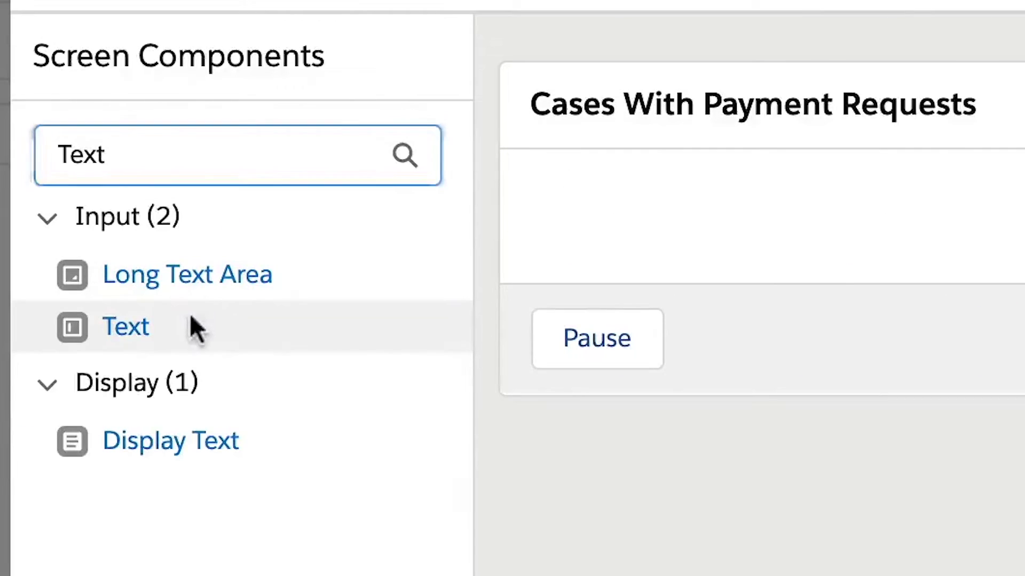
drag(197, 329, 673, 221)
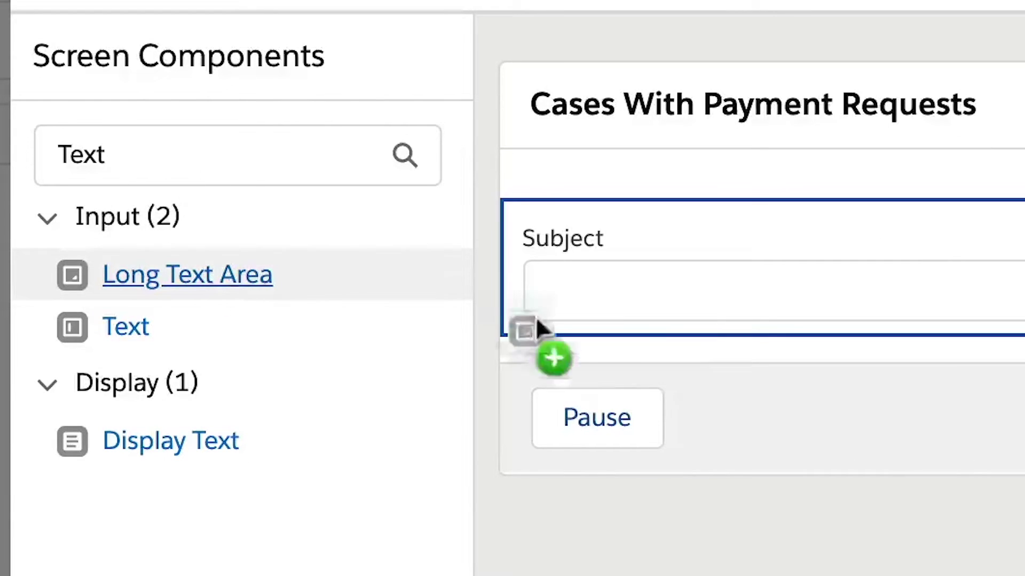
drag(710, 374, 710, 368)
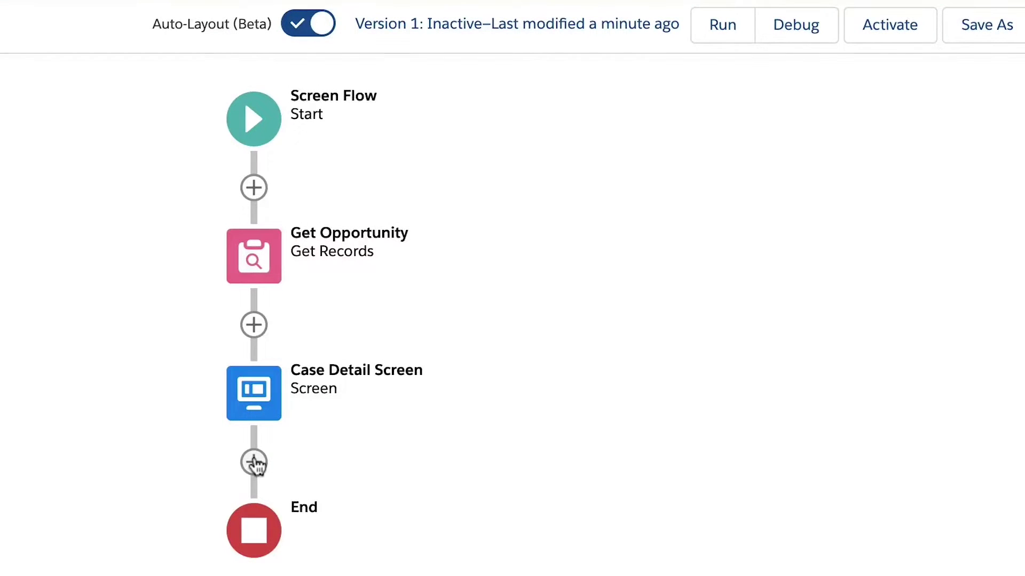
Advance to the Yes outcome's condition settings in the Decision.
scroll(222, 315, down, 3)
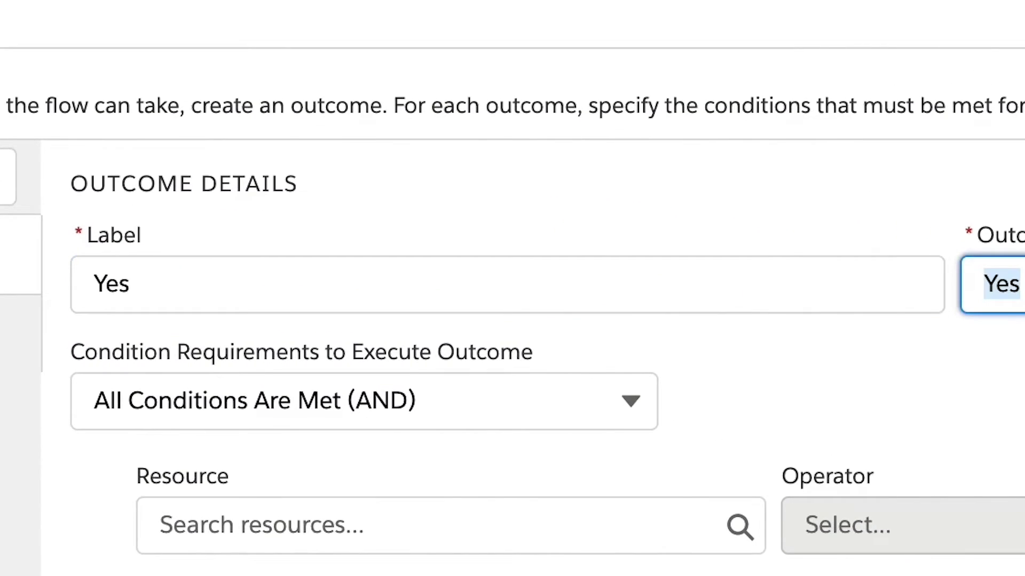
key(Tab)
key(Tab)
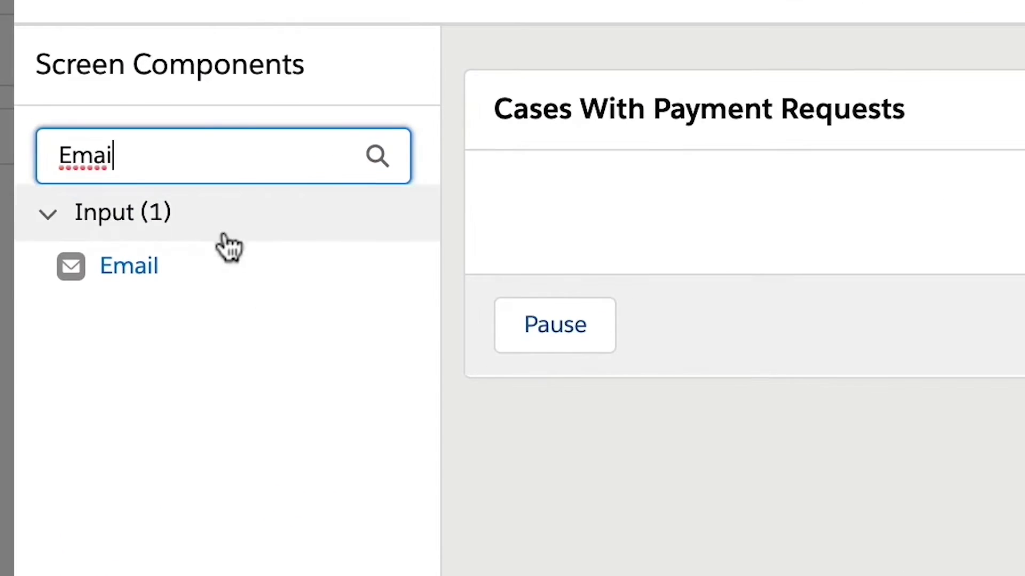
Add an Email component defaulting to {!Get_Opportunity.Contact__r.Email}.
click(163, 267)
drag(600, 181, 624, 221)
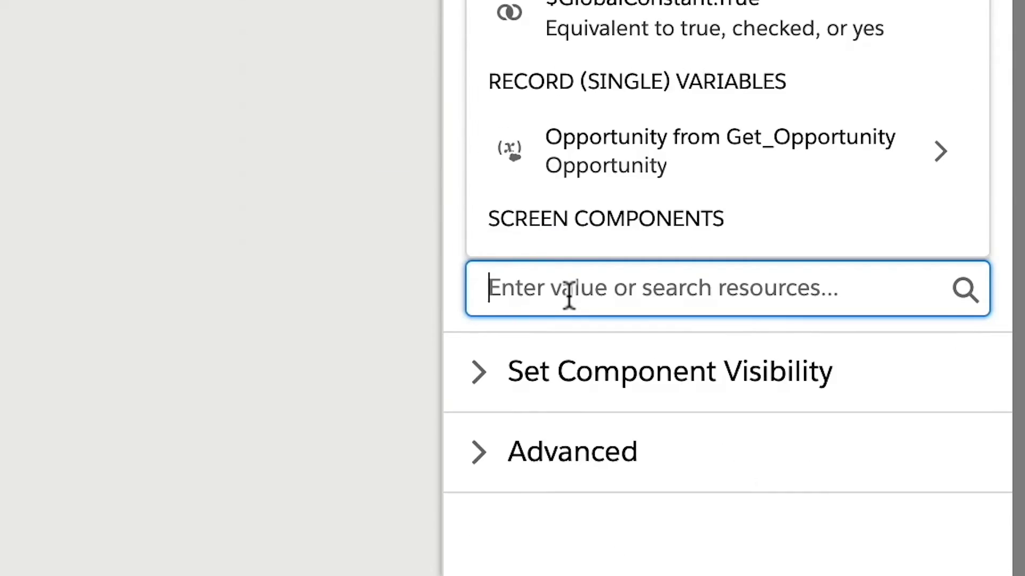
text(opp)
click(614, 217)
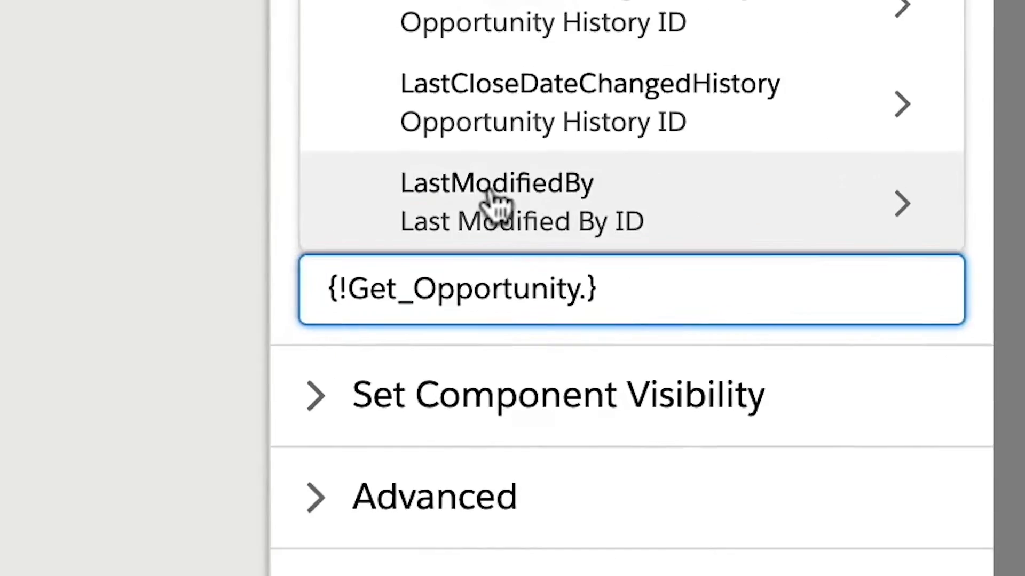
text(con)
key(Return)
text(ema)
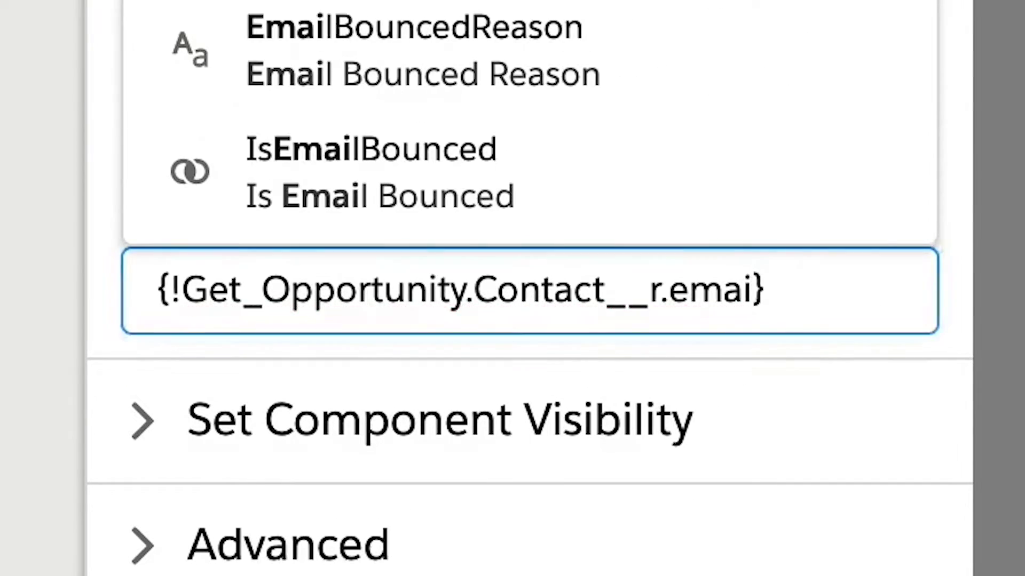
key(Return)
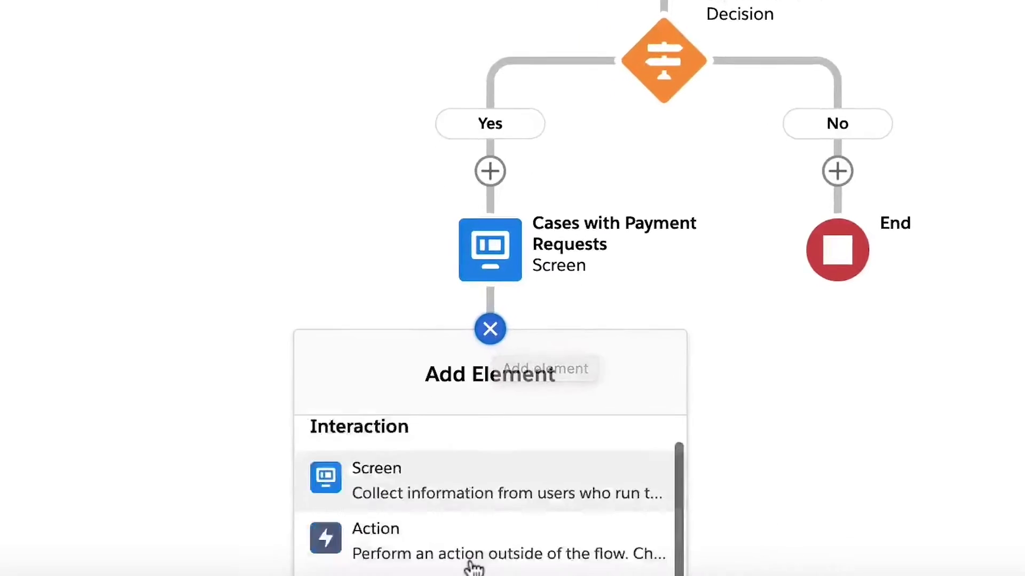
Add a Create Records element using separate resources to create a Chargent Order.
click(472, 510)
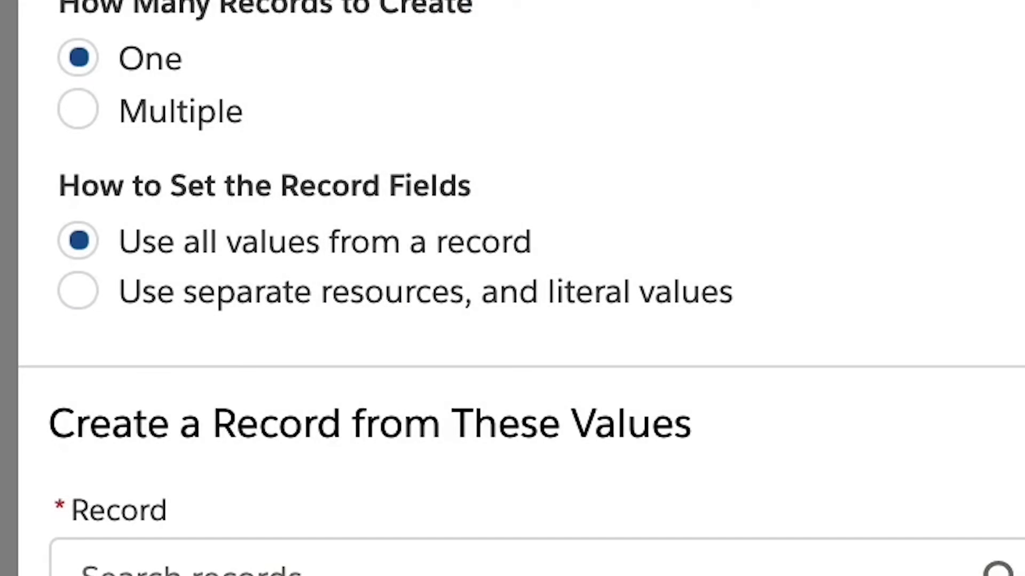
click(262, 302)
click(229, 366)
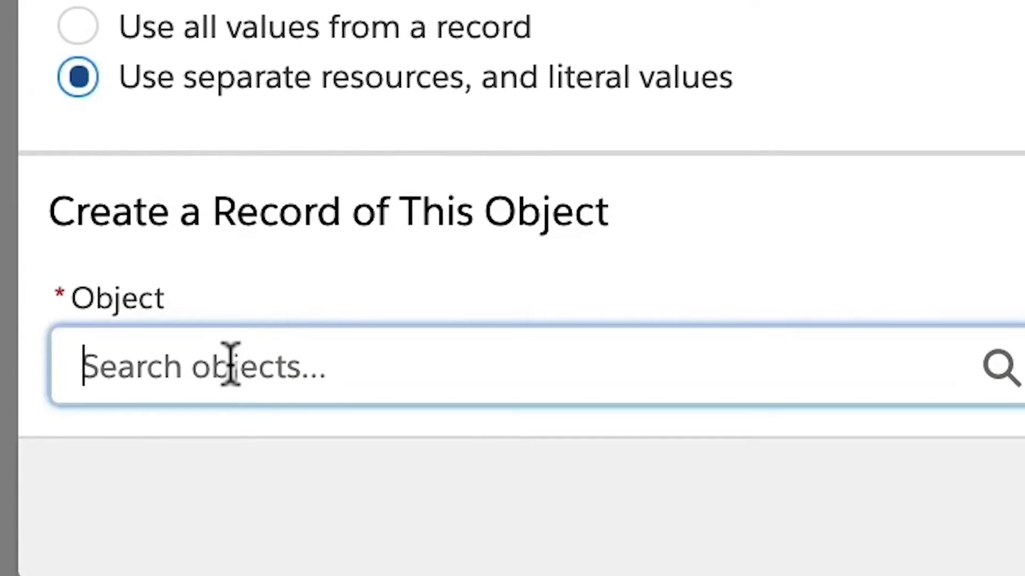
text(Ch)
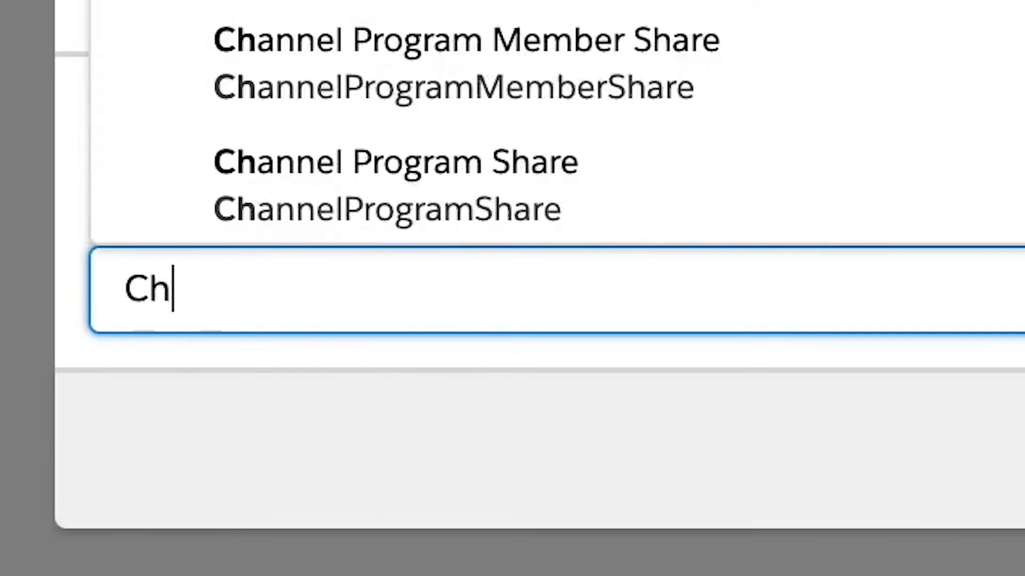
text(argent Order)
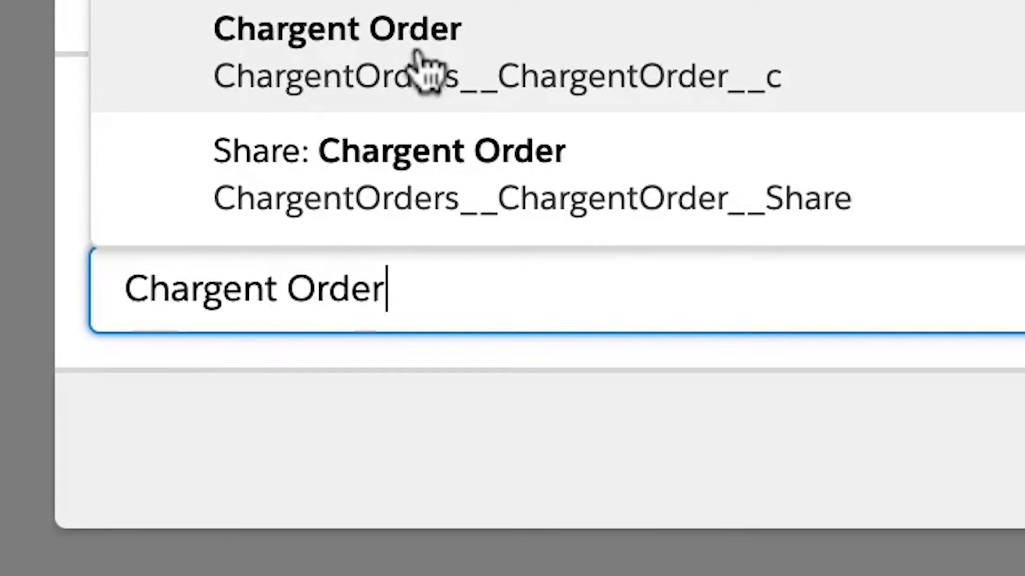
click(423, 57)
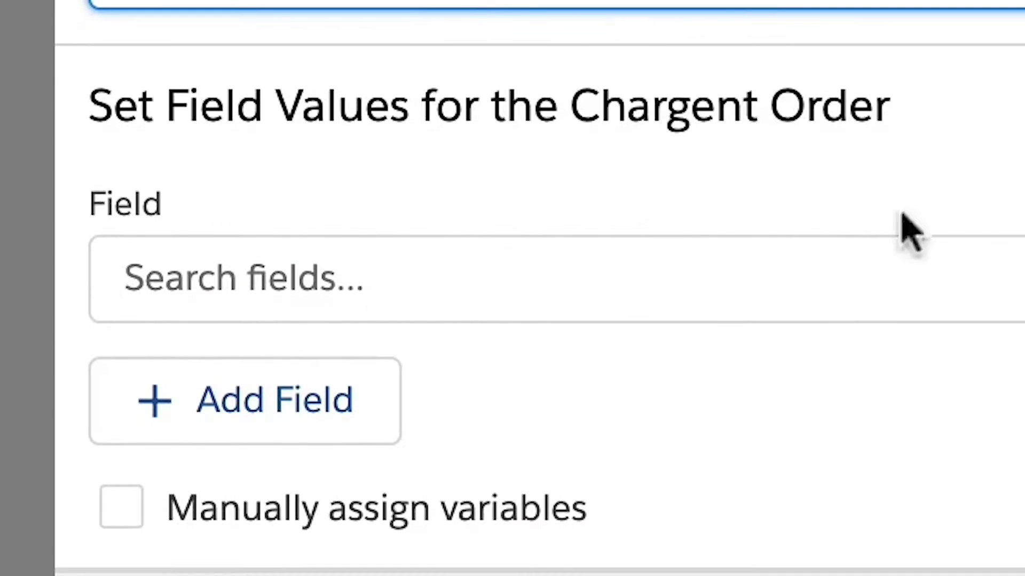
Map the Billing Email field to the screen's Email component.
click(792, 269)
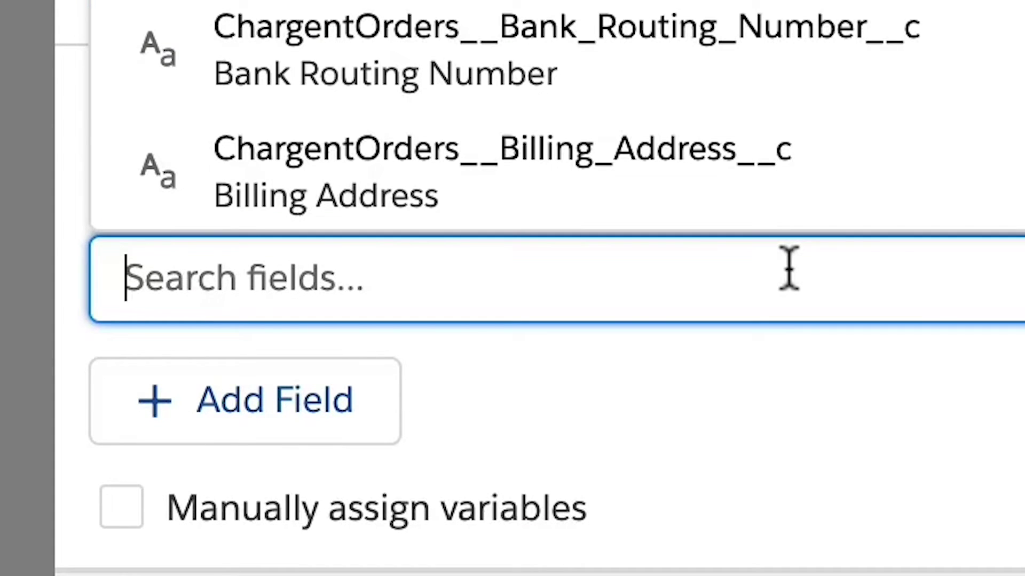
text(email)
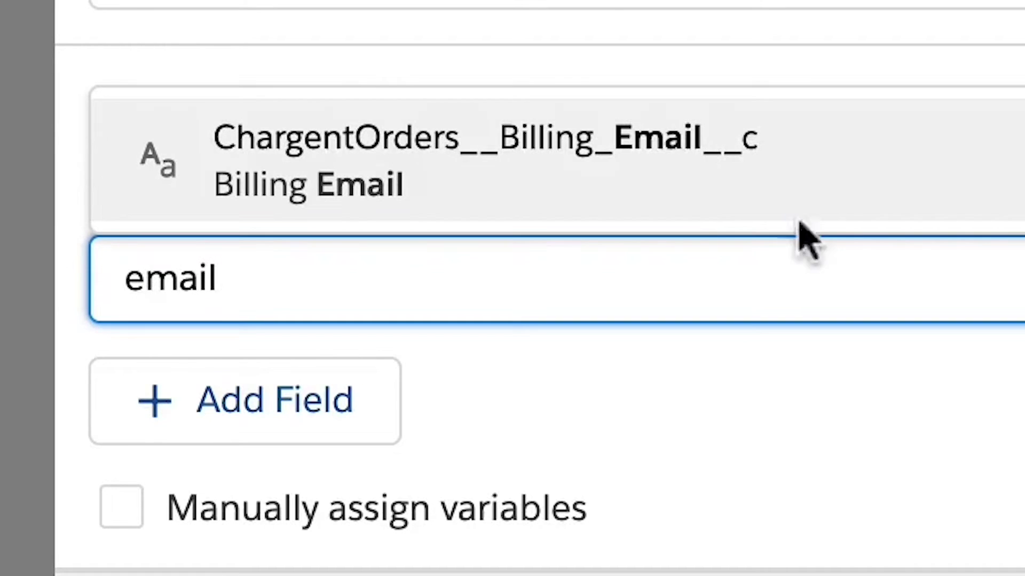
click(812, 201)
click(206, 267)
text(ema)
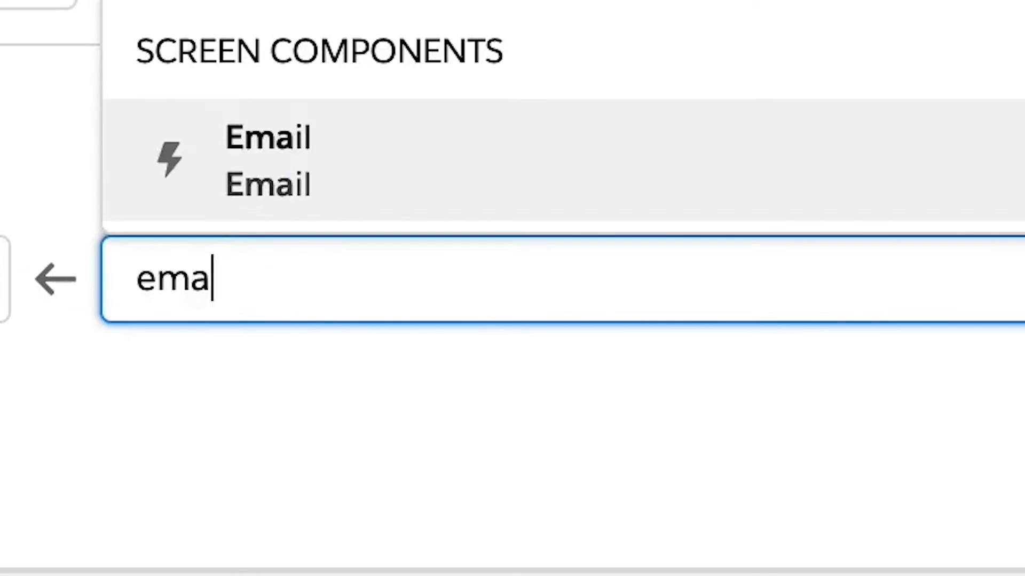
text(i)
click(315, 171)
text(val})
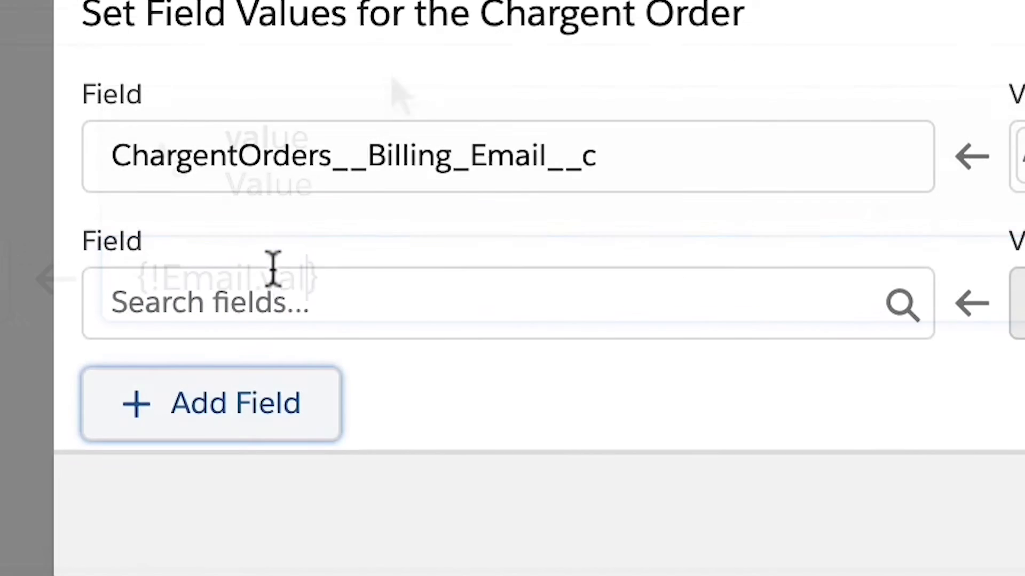
Add Billing First Name and Billing Last Name field rows.
click(272, 268)
text(first)
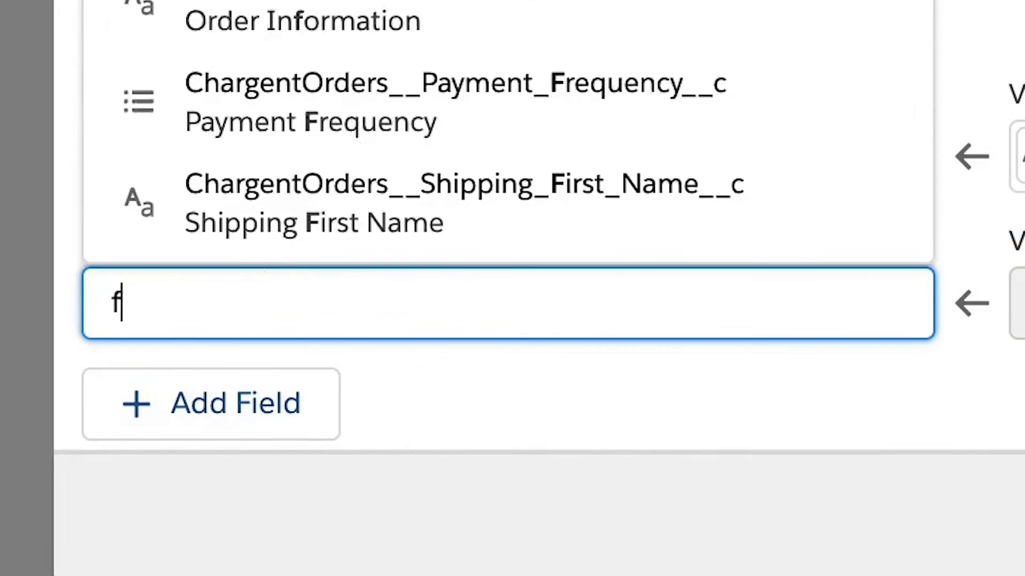
click(416, 157)
click(210, 402)
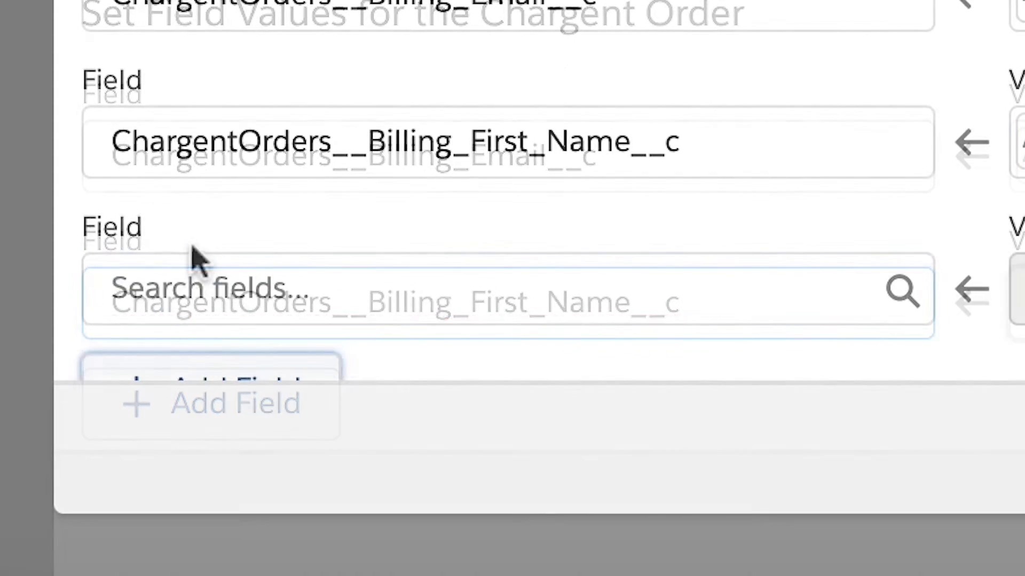
click(203, 270)
text(Last)
click(296, 8)
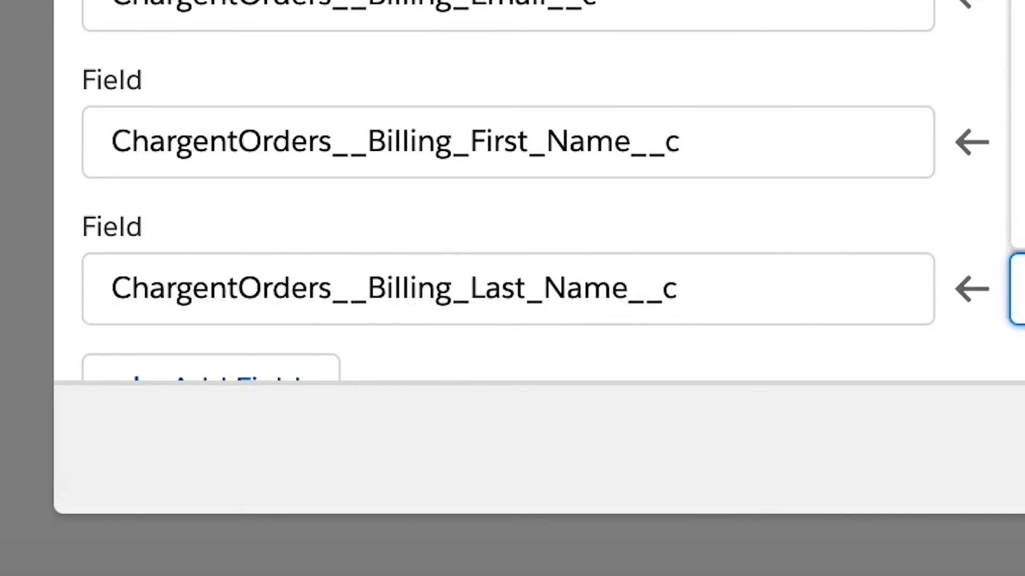
Add the Gateway field and begin choosing its value.
click(211, 369)
text(Gateway)
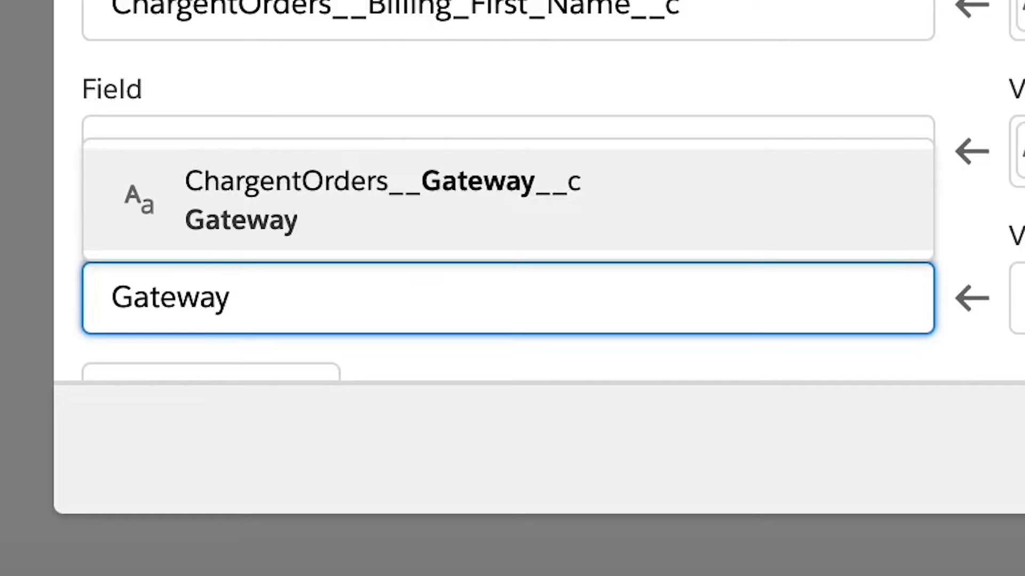
click(404, 237)
click(1024, 307)
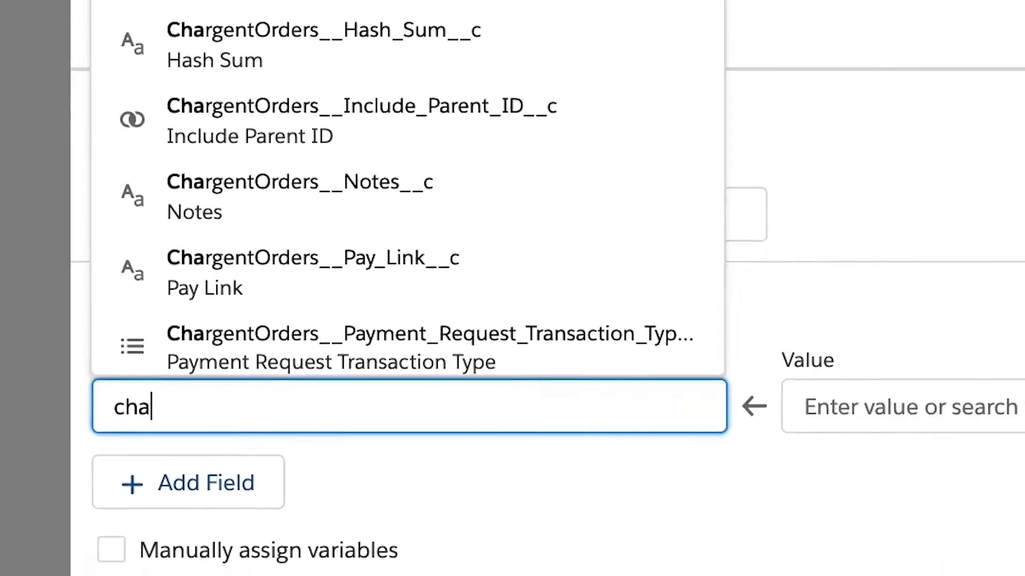
Link the ChargentOrder field to the order created by Create_Order.
text(rgentor)
key(Down)
key(Return)
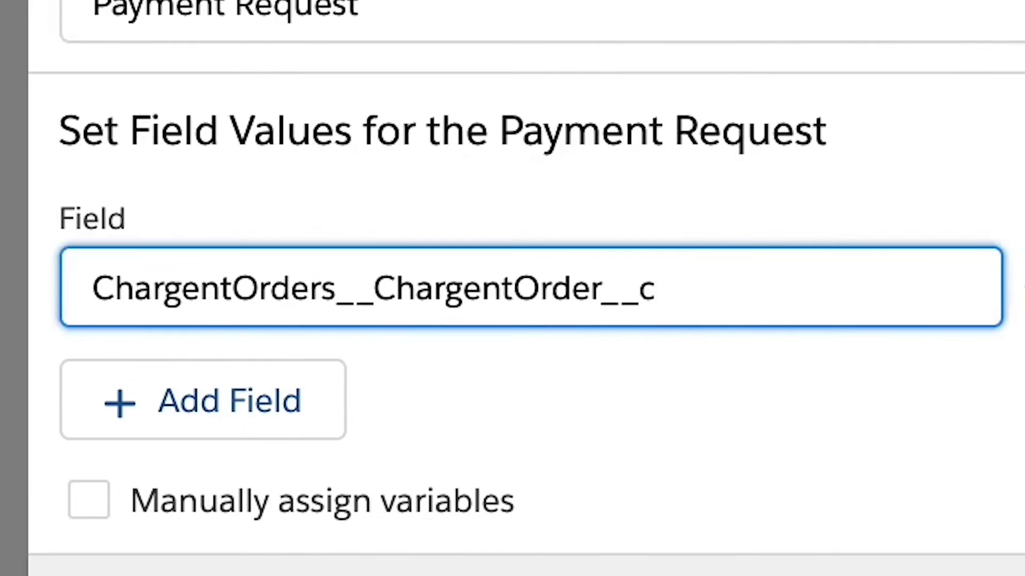
click(407, 270)
text(create)
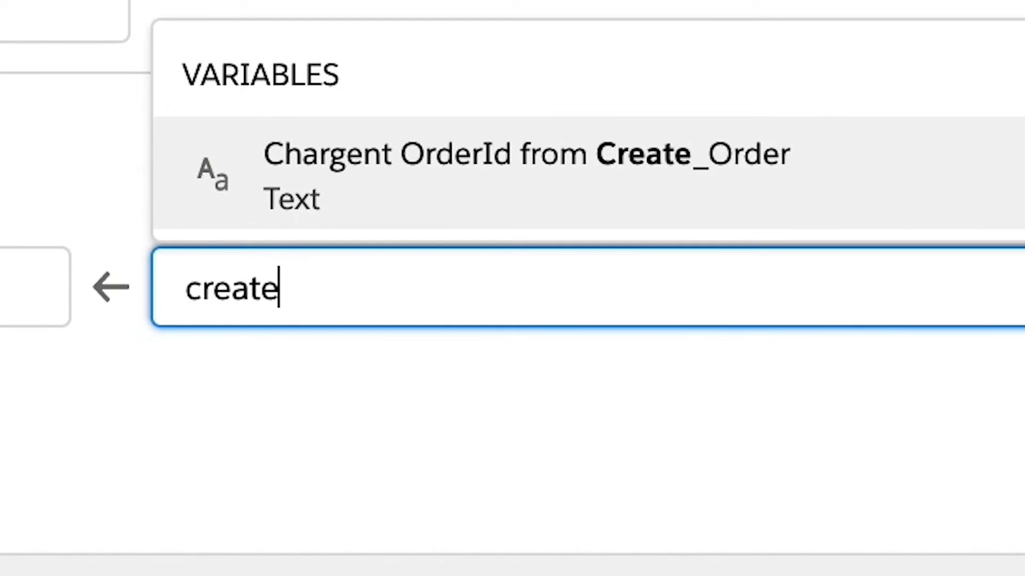
click(392, 200)
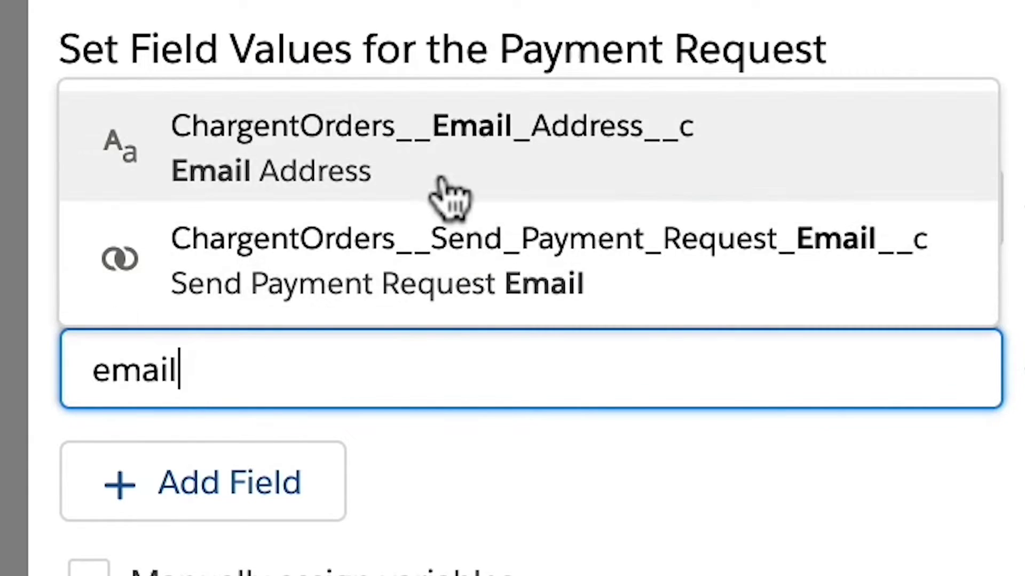
Set Email Address, Send Payment Request Email True, and Transaction Type Charge Full Amount.
click(442, 182)
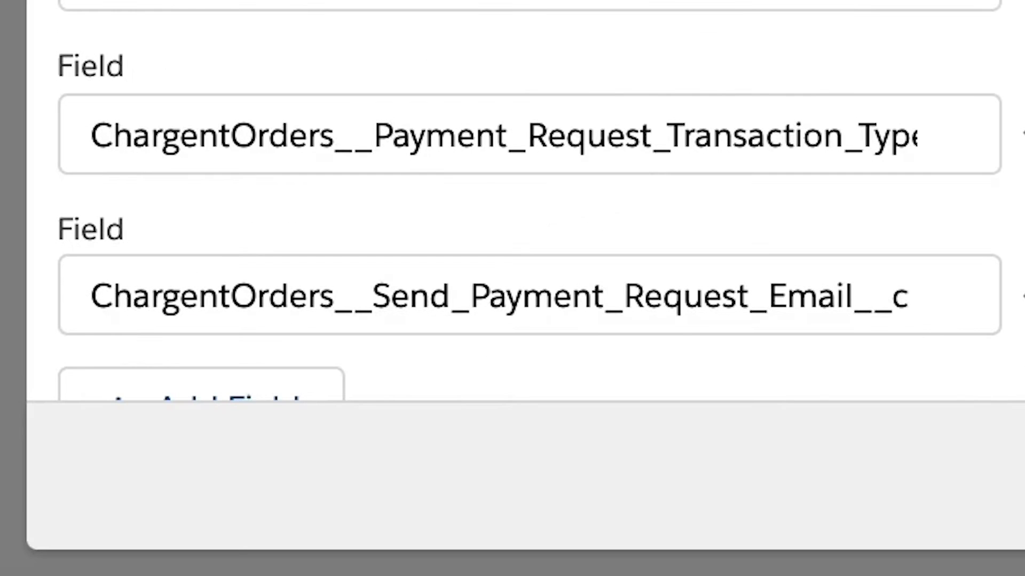
click(418, 222)
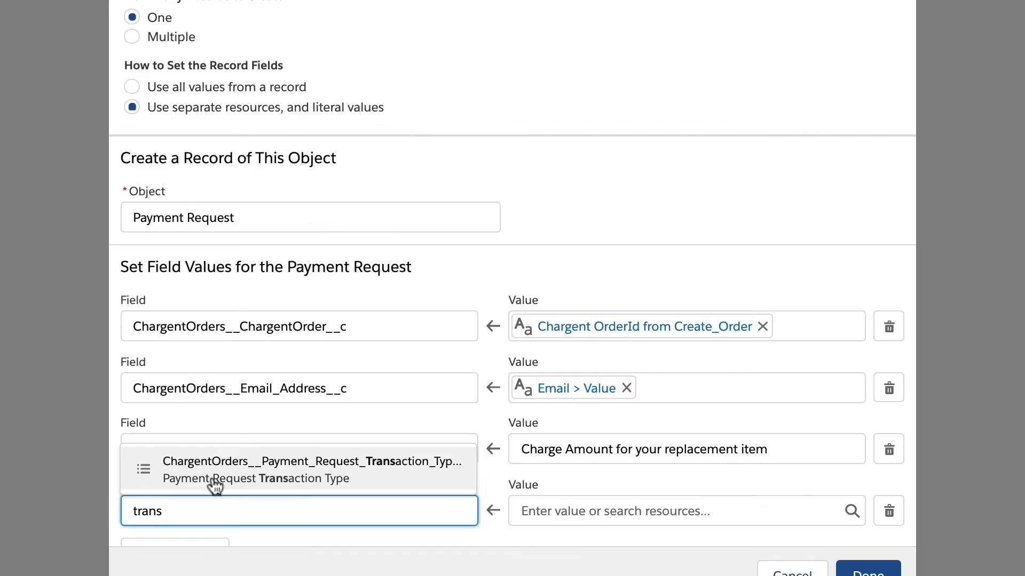
click(213, 485)
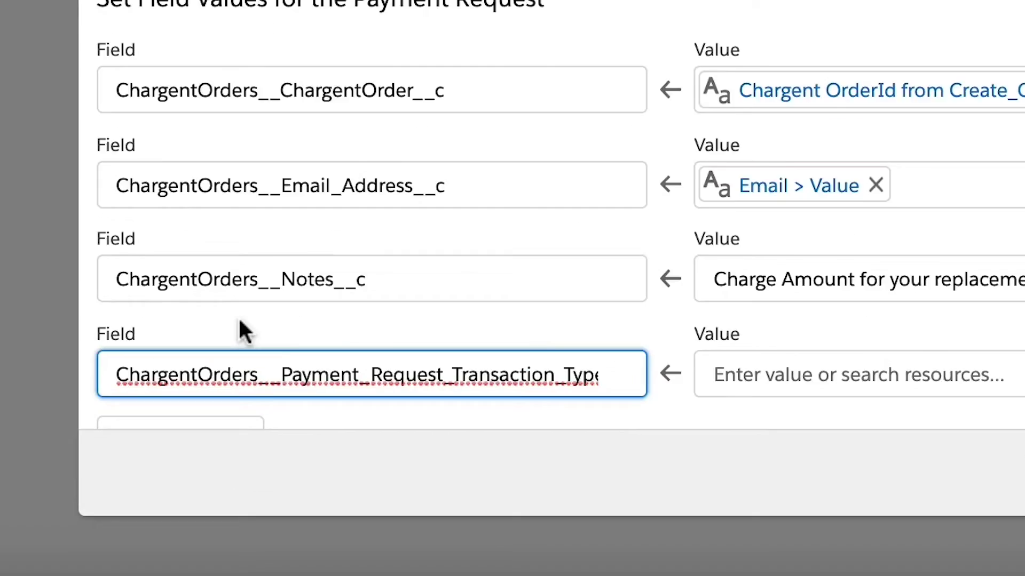
key(Tab)
text(Charge )
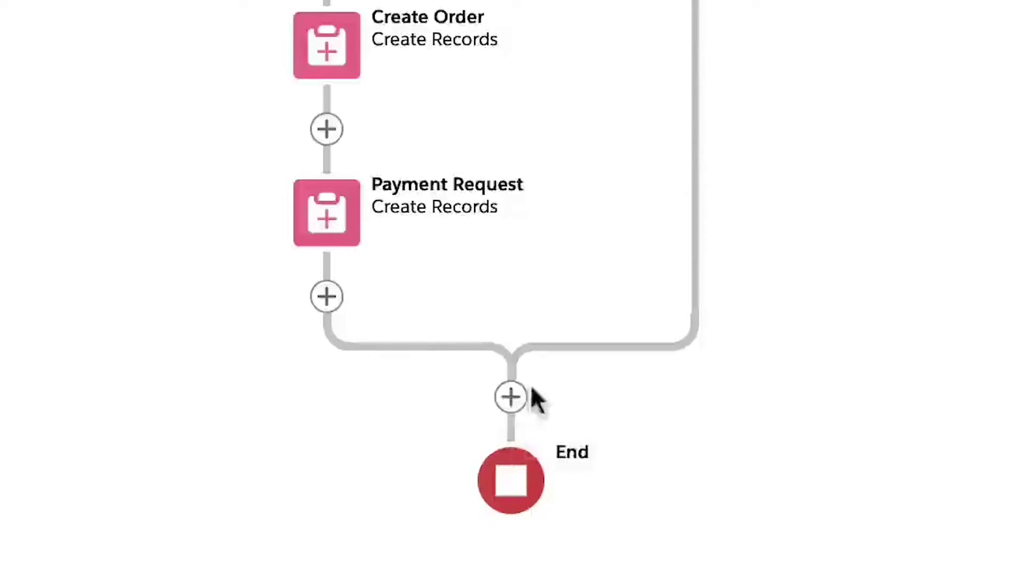
Add a Create Records step before End that creates a Case from separate resources.
click(510, 396)
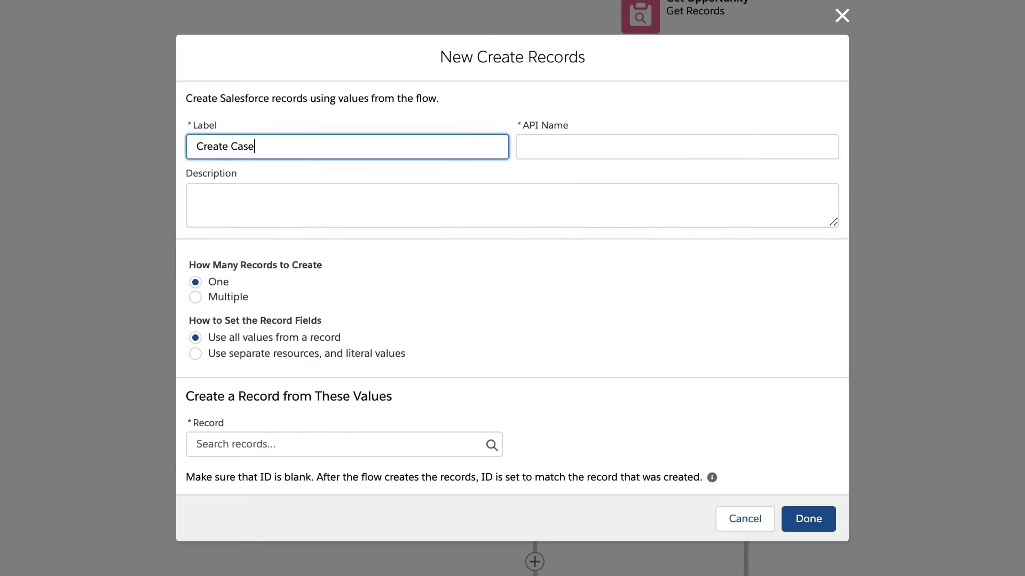
click(195, 354)
click(345, 459)
text(Case)
click(262, 150)
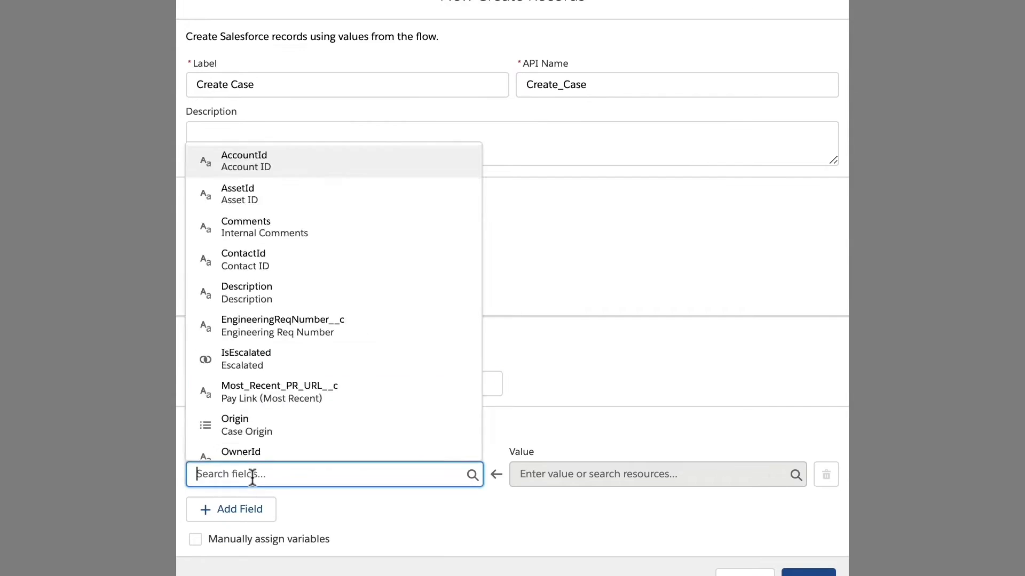
Map the Case's AccountId, Description and Subject fields, filling Subject from the screen's Subject input.
text(Acco)
click(350, 221)
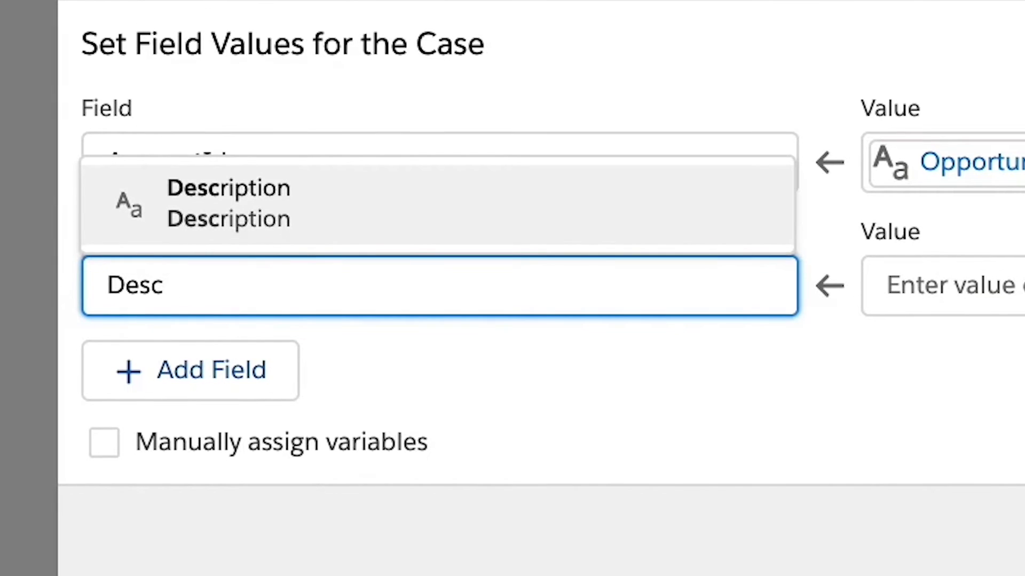
click(206, 201)
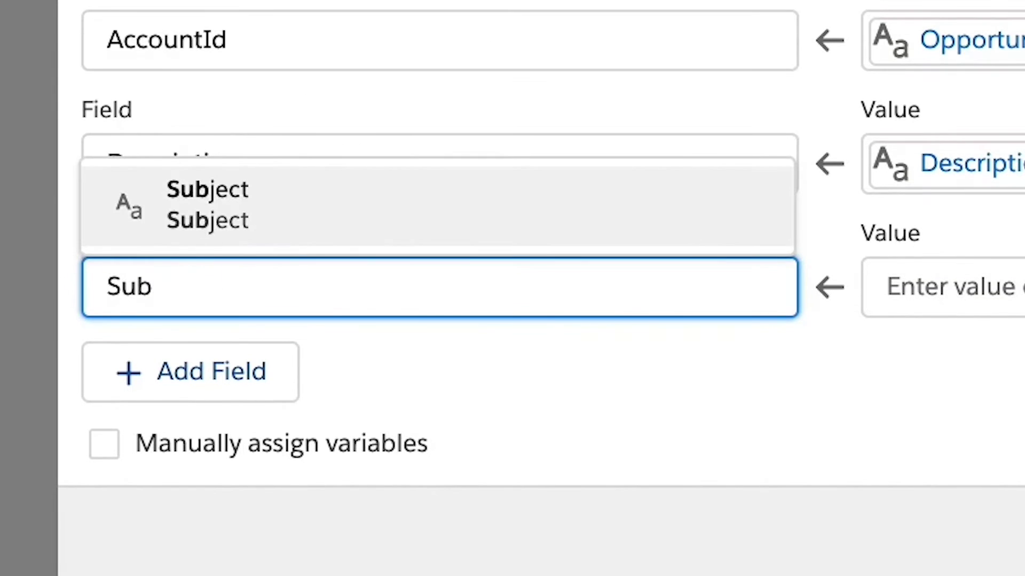
click(206, 201)
click(913, 288)
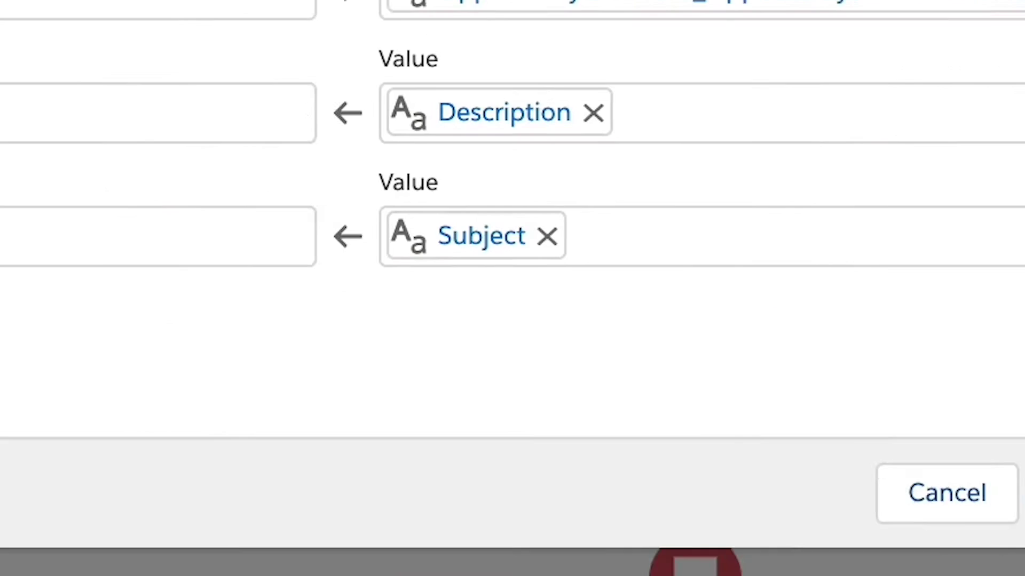
click(894, 465)
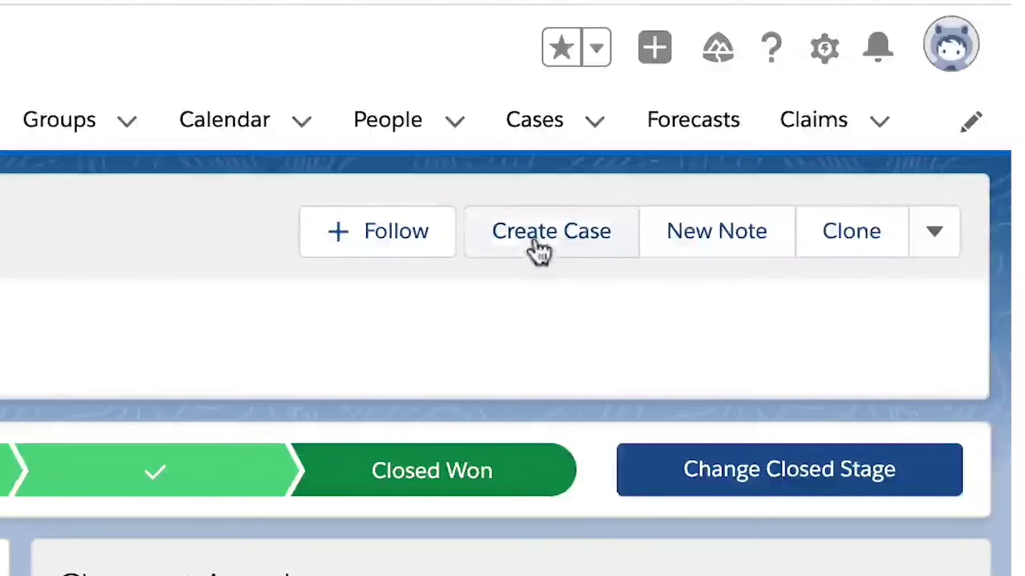
Run Create Case with subject 'Testing our new Flow' and the customer's e-mail in Confirm Email.
click(535, 242)
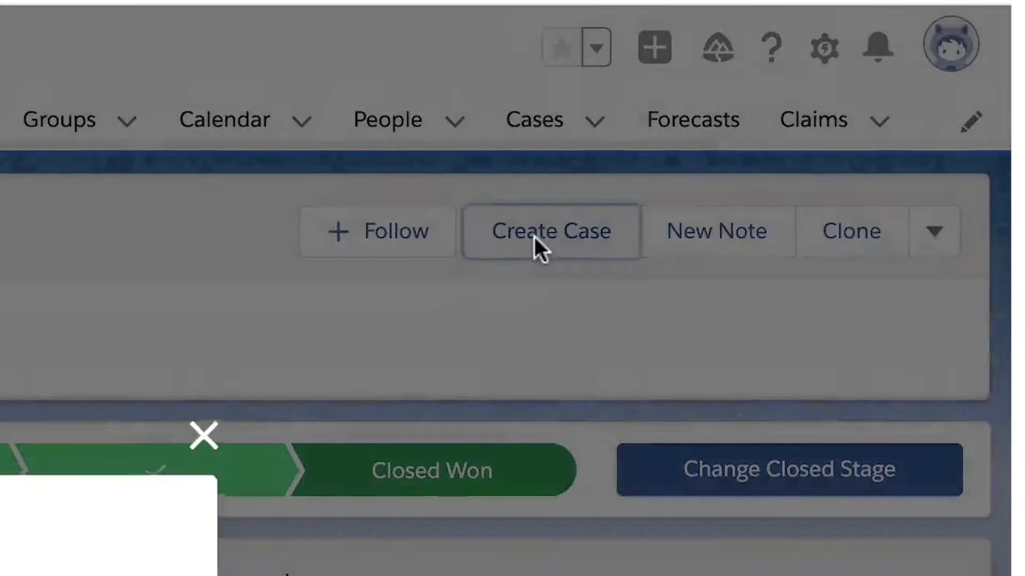
text(T)
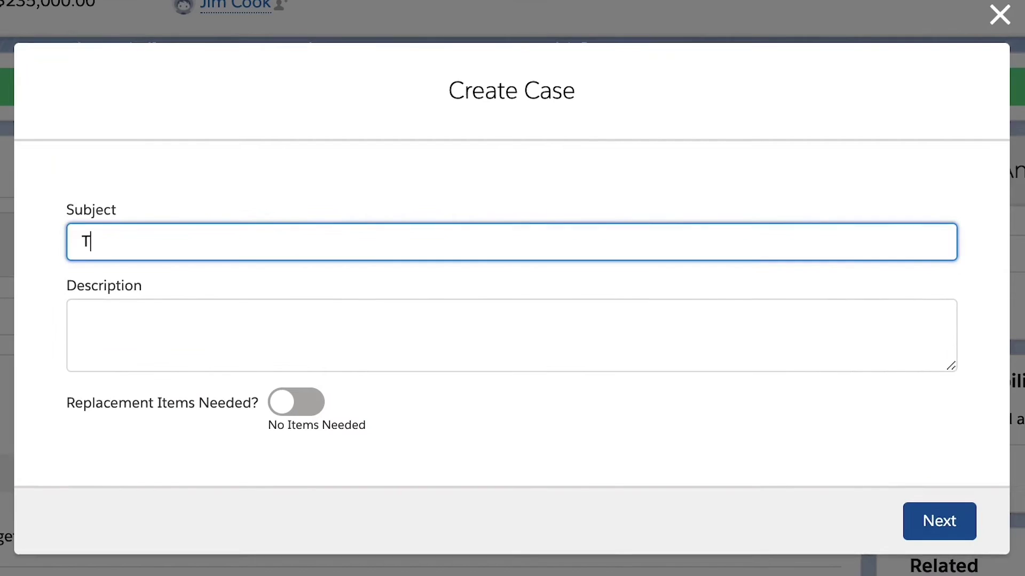
text(esting our new Flow)
click(91, 324)
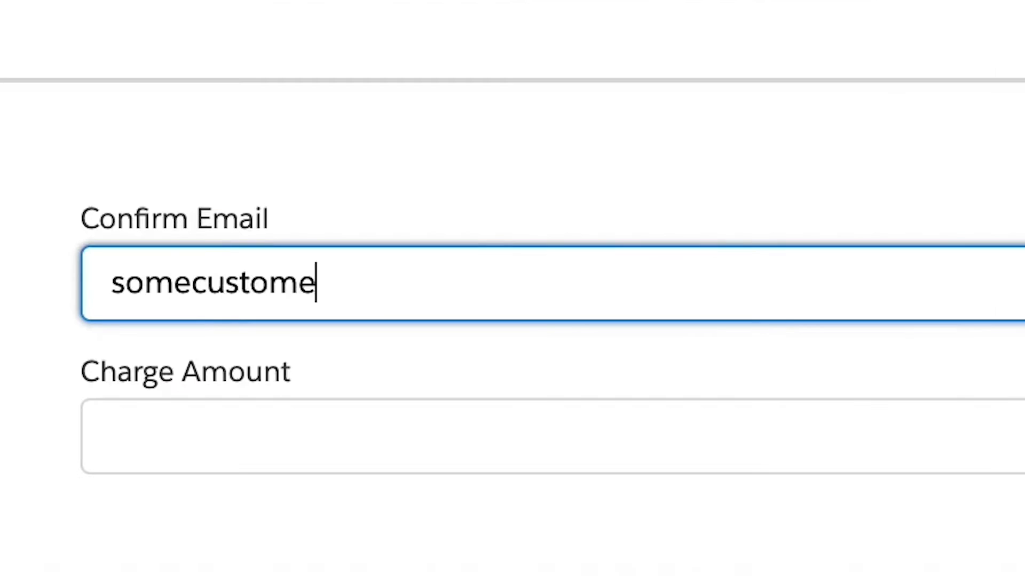
click(113, 437)
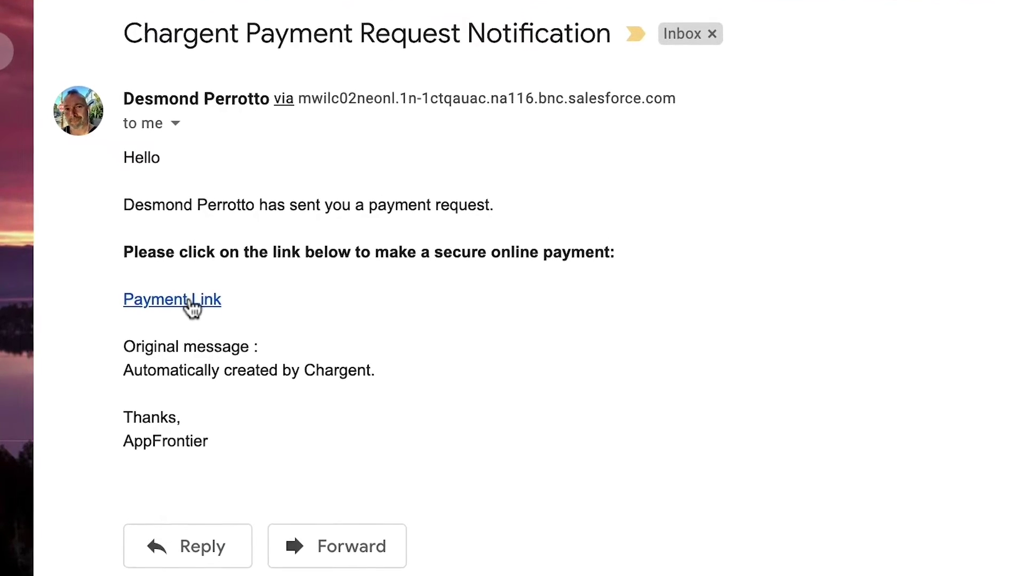
Open the Payment Link in the Chargent Payment Request Notification email.
click(188, 303)
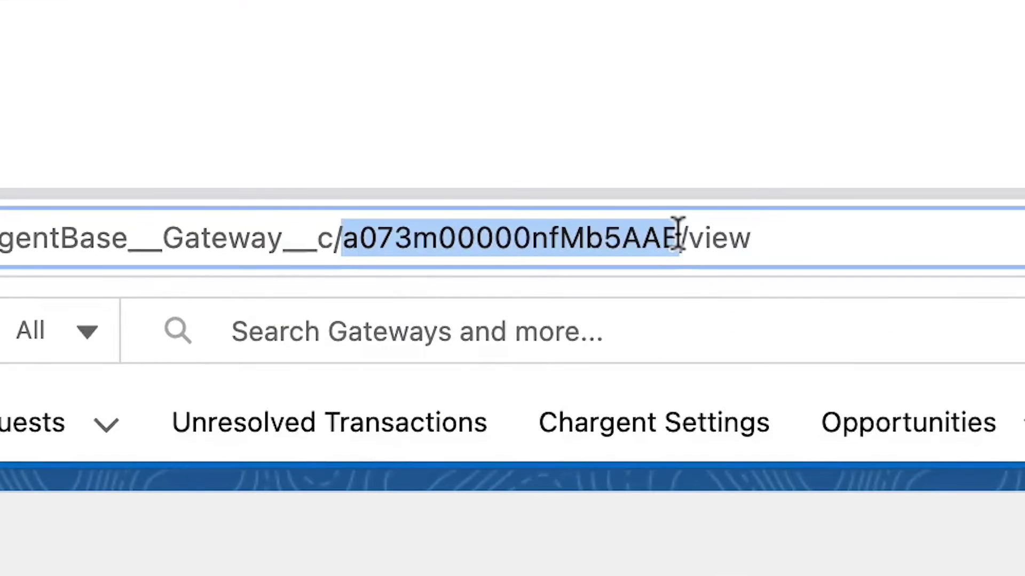
Edit the Zappa - 2 Days per Week opportunity's record page and save its Chargent Anywhere settings.
click(892, 447)
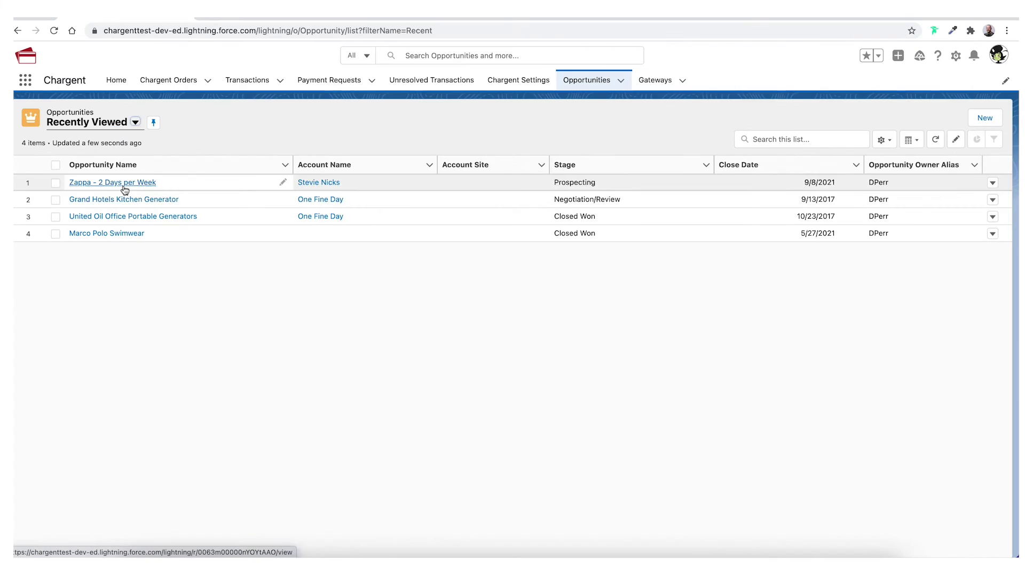
click(122, 184)
click(955, 56)
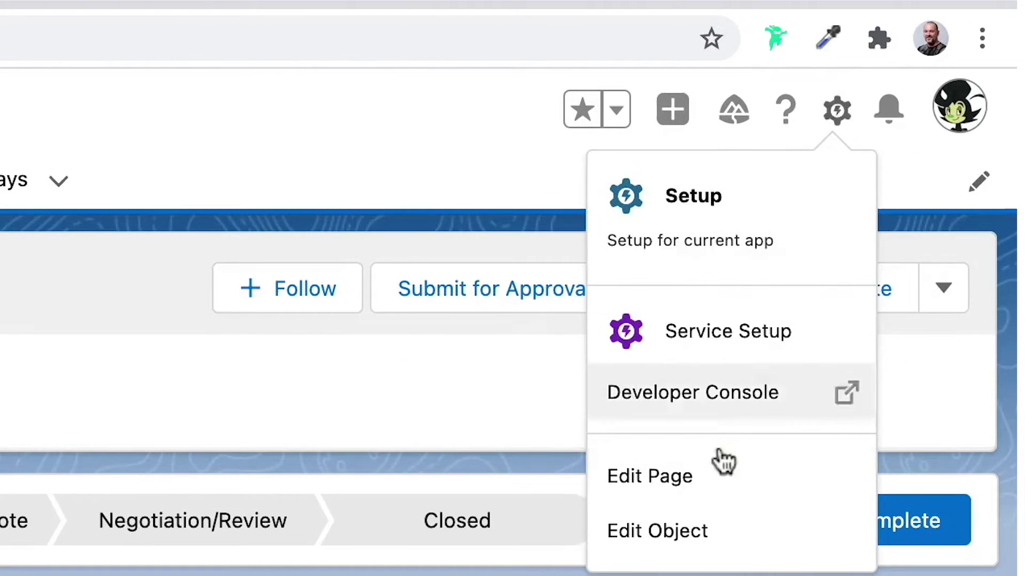
click(719, 454)
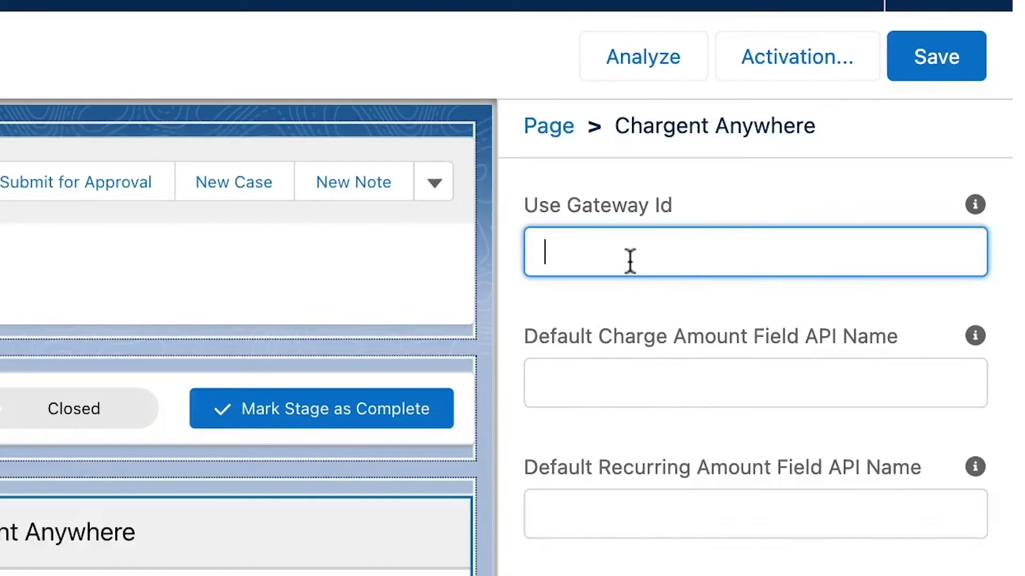
click(906, 54)
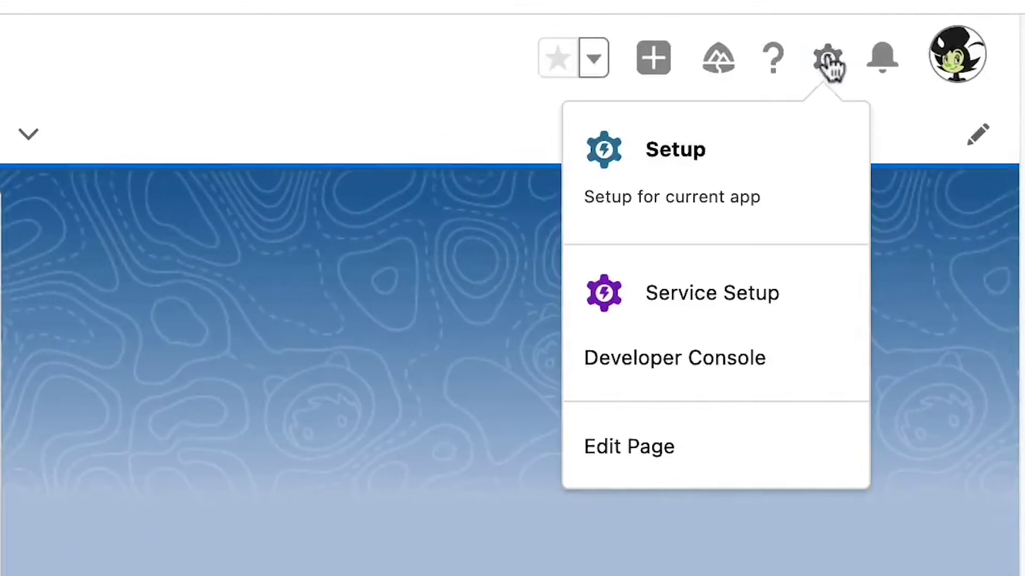
From Setup, find Flows via Quick Find and start a new Record-Triggered Flow.
click(720, 151)
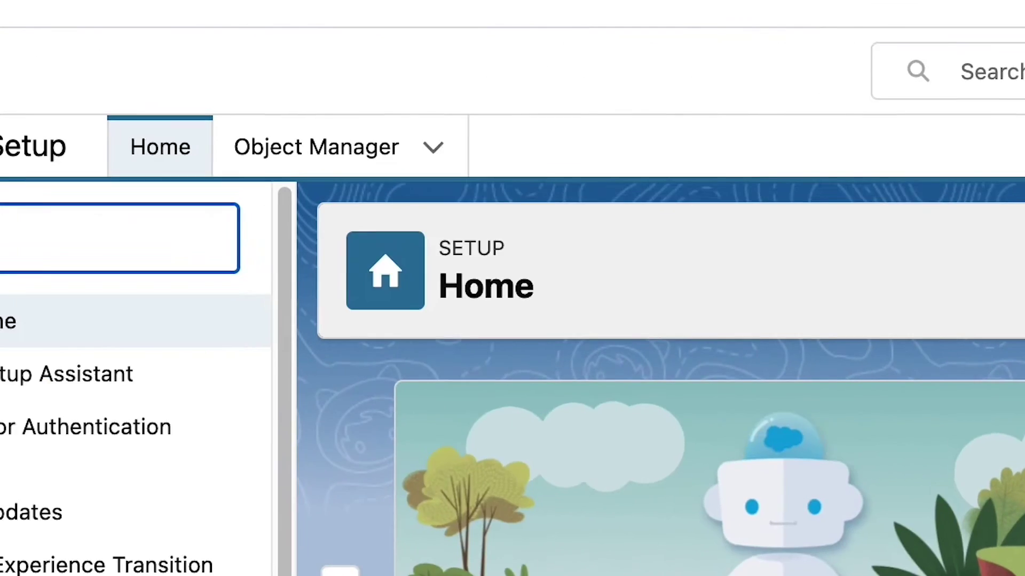
text(Flows)
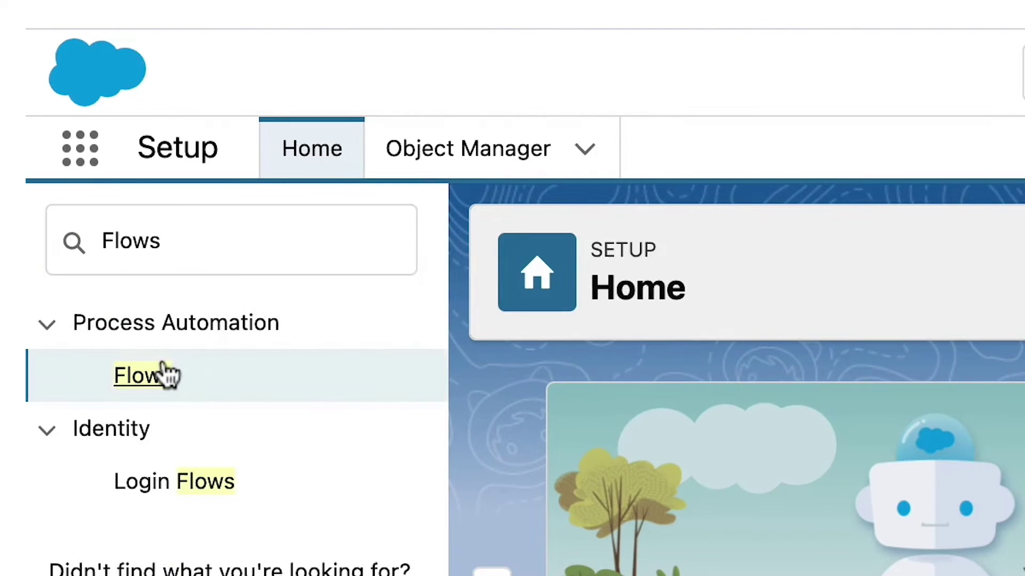
click(158, 375)
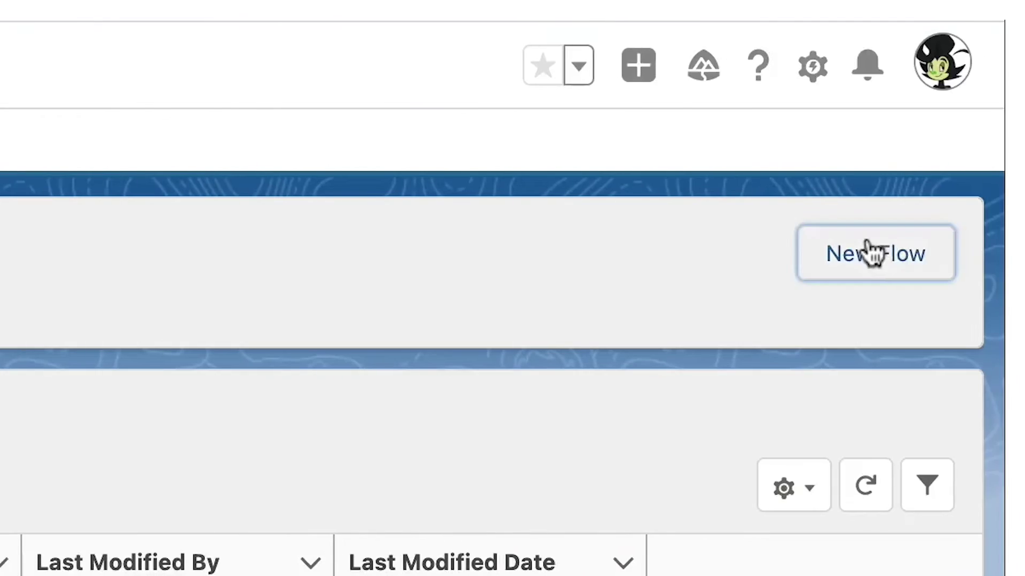
click(872, 251)
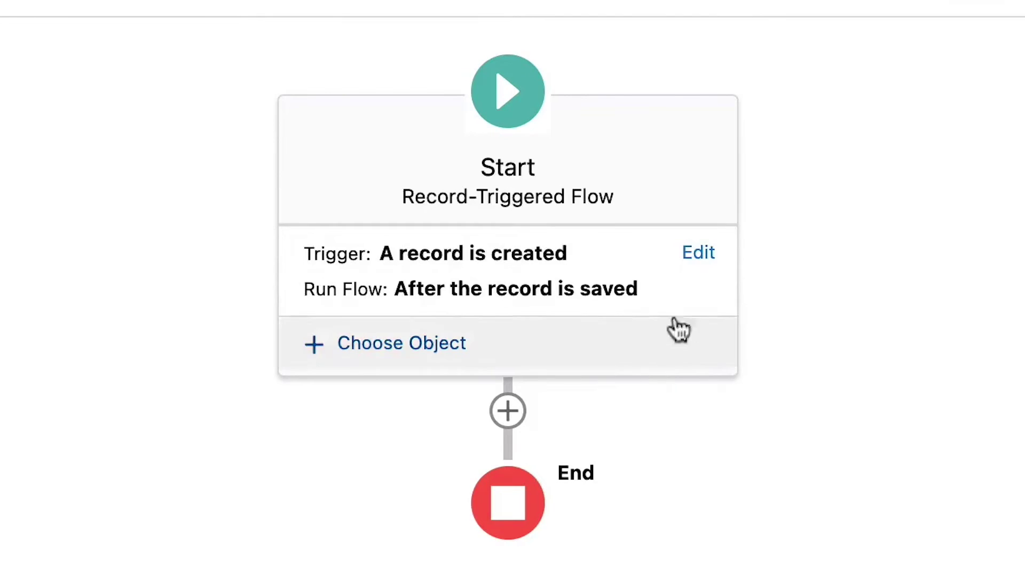
Make the flow run before the record is saved, triggered by Chargent Order.
click(692, 254)
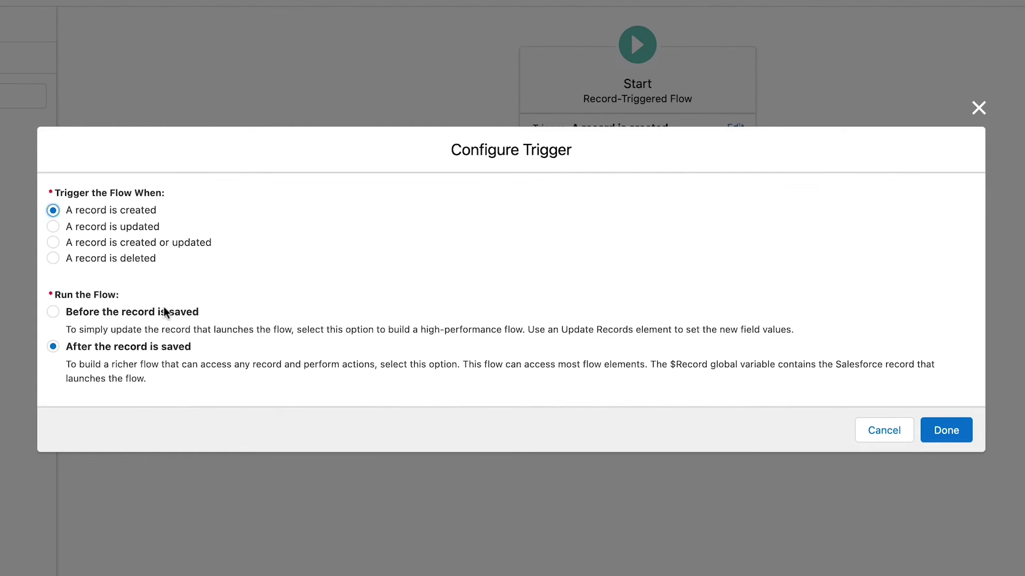
click(159, 310)
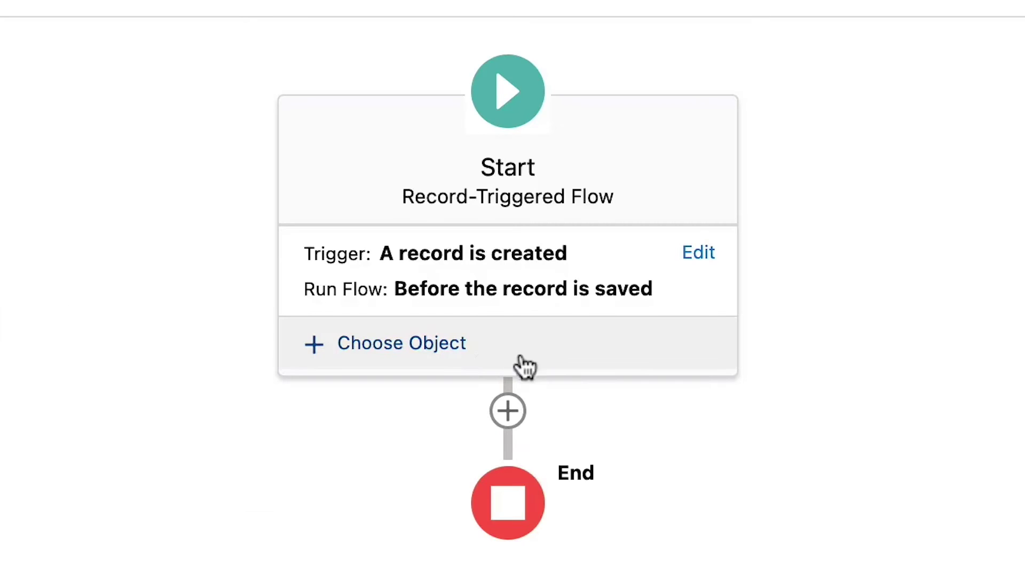
click(475, 342)
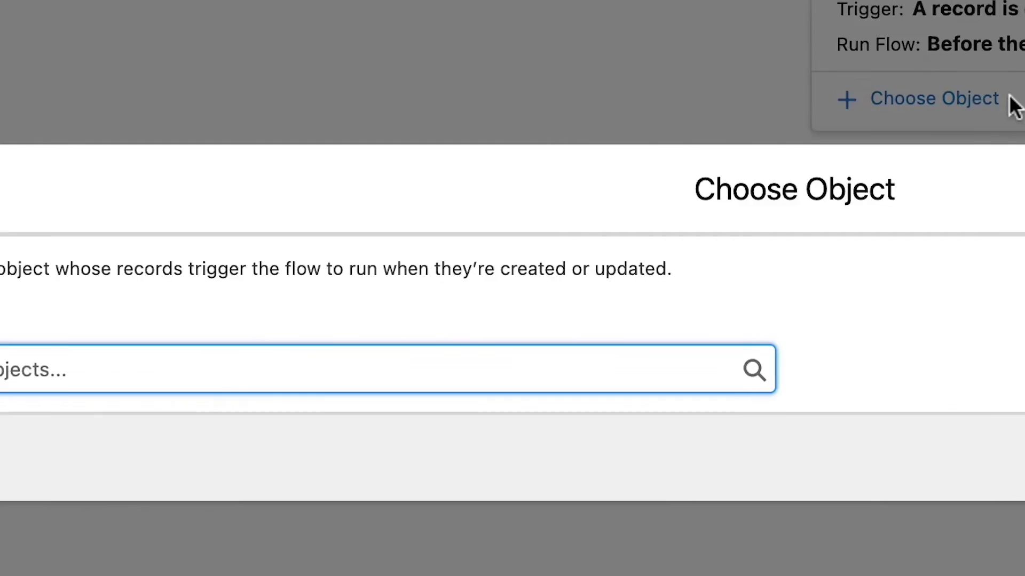
text(Chargent Order)
click(183, 343)
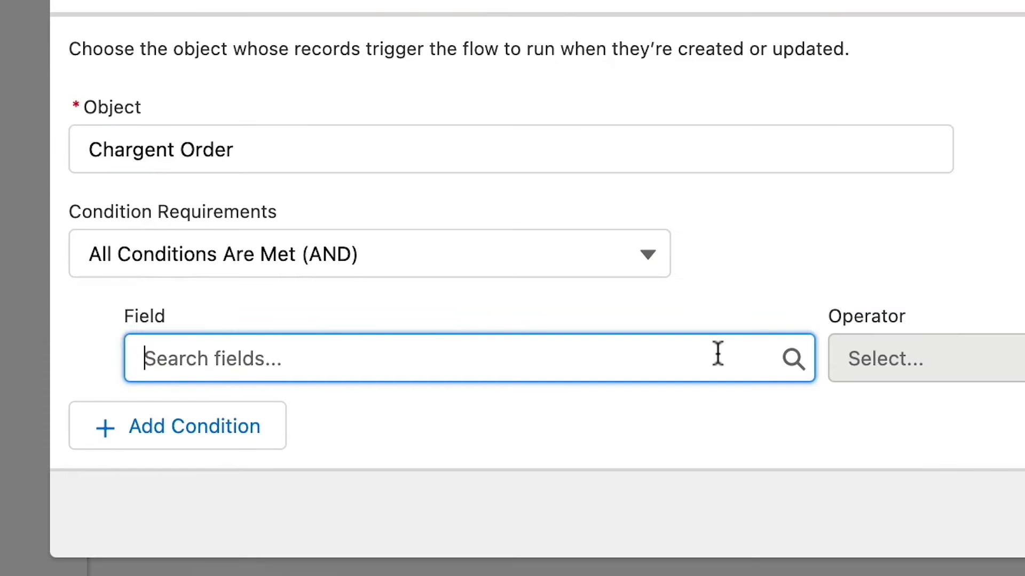
Add an entry condition on the Opportunity__c field.
click(718, 354)
text(Oppo)
click(768, 323)
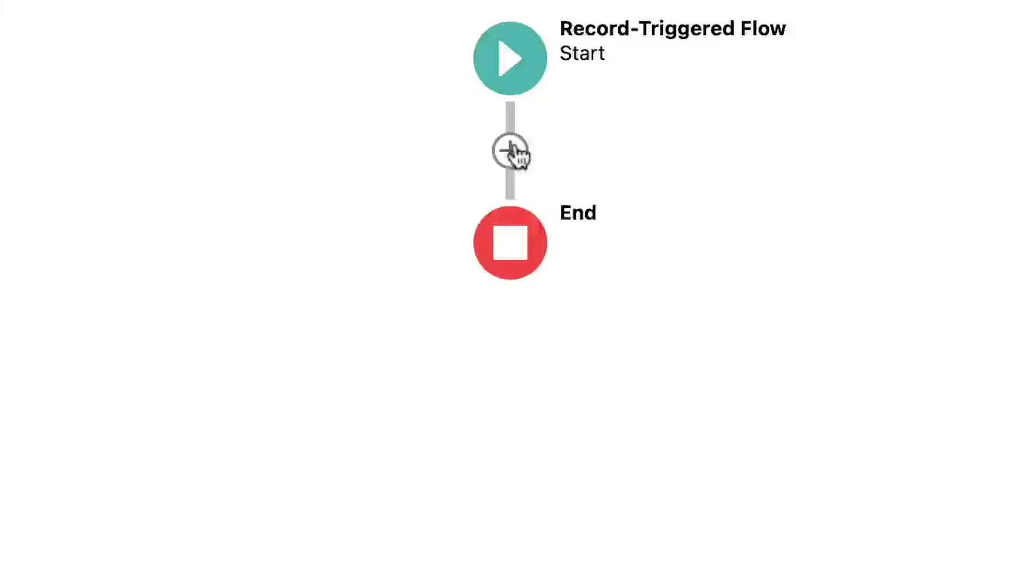
Add a Get Records step labelled 'Get Opportunity' described as 'Get Opportunity related to the Chargent Order'.
click(512, 151)
scroll(469, 334, down, 3)
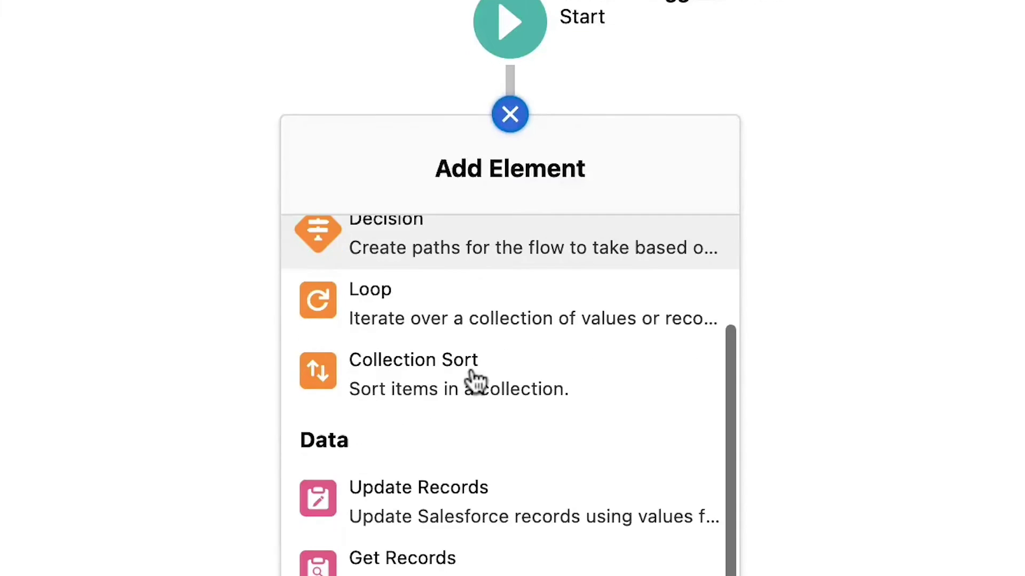
click(441, 353)
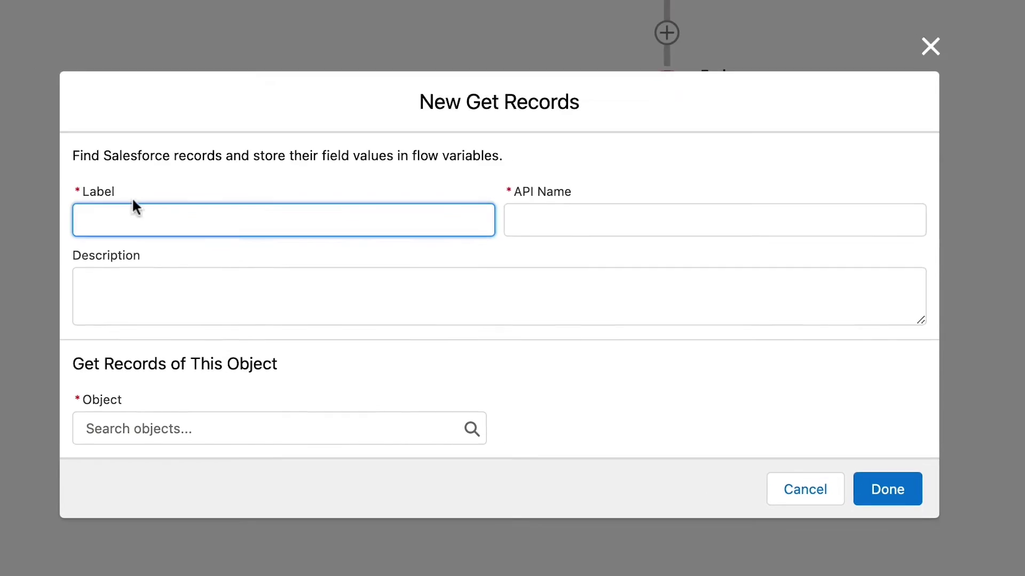
text(Get Opportunity)
key(Tab)
key(Tab)
text(Get Opportunity related to the Chargent )
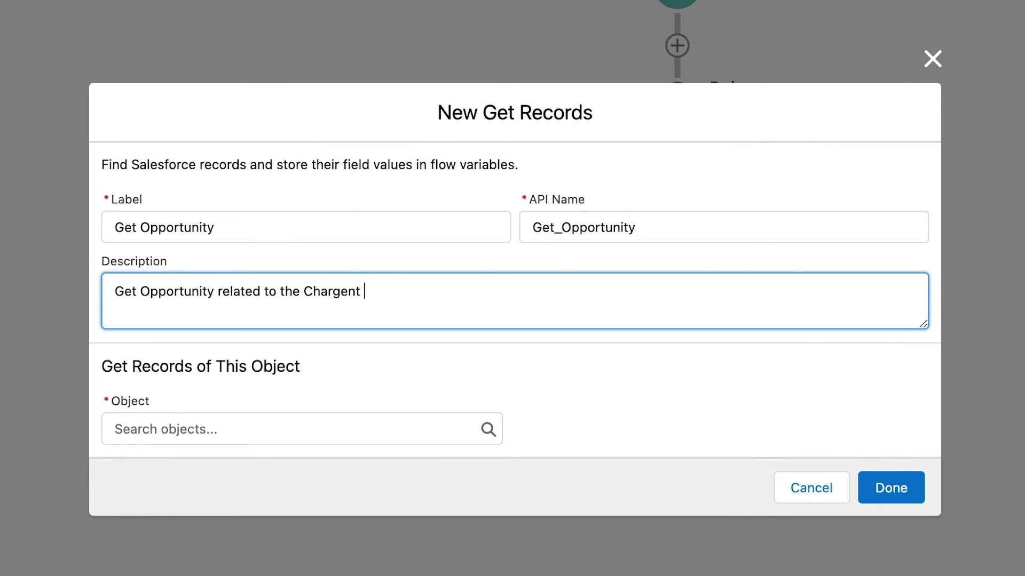
text(Order)
Set Get Opportunity's object to Opportunity and filter by the Id field.
key(Tab)
text(Opportunity)
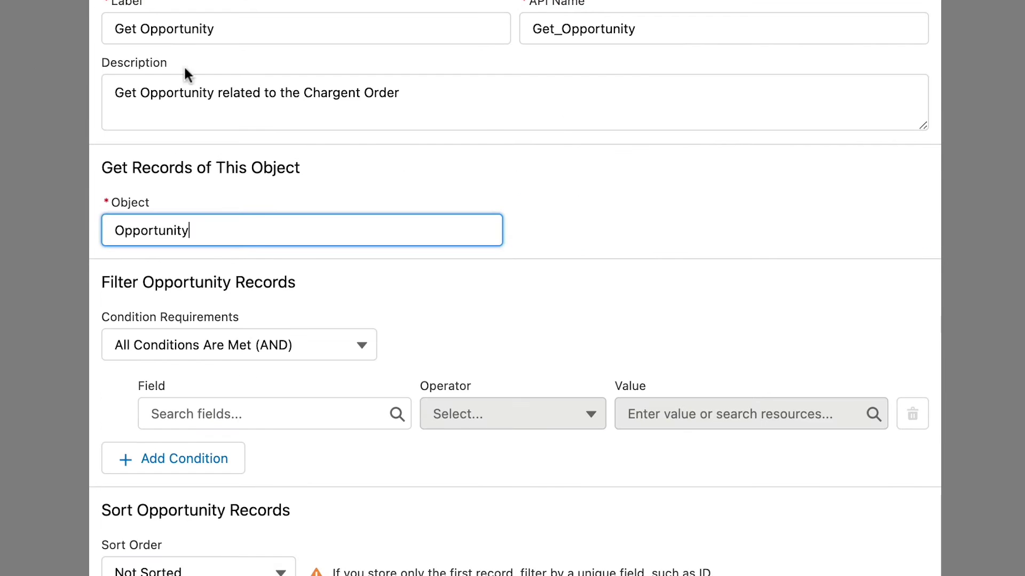
click(201, 420)
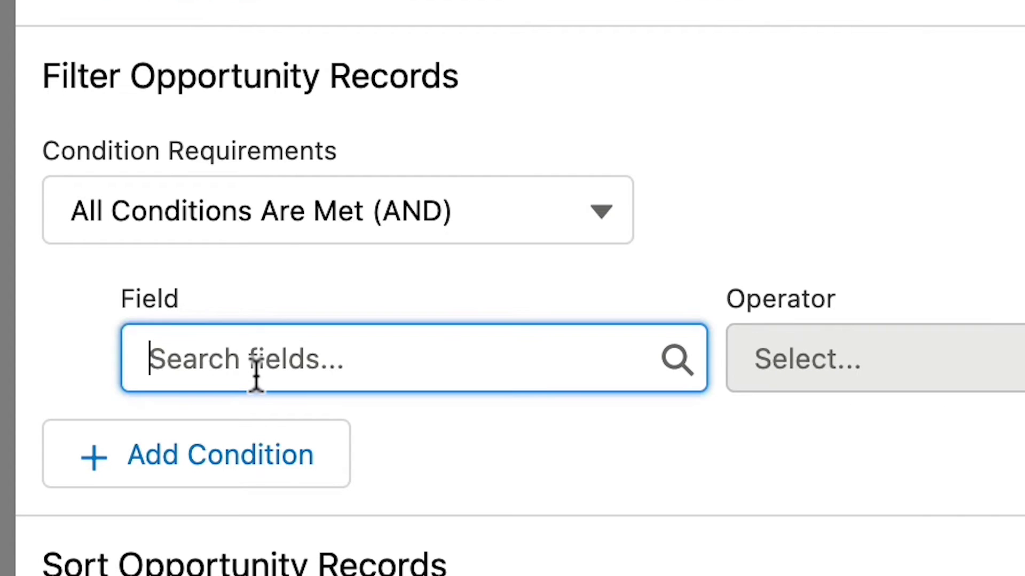
text(Opp)
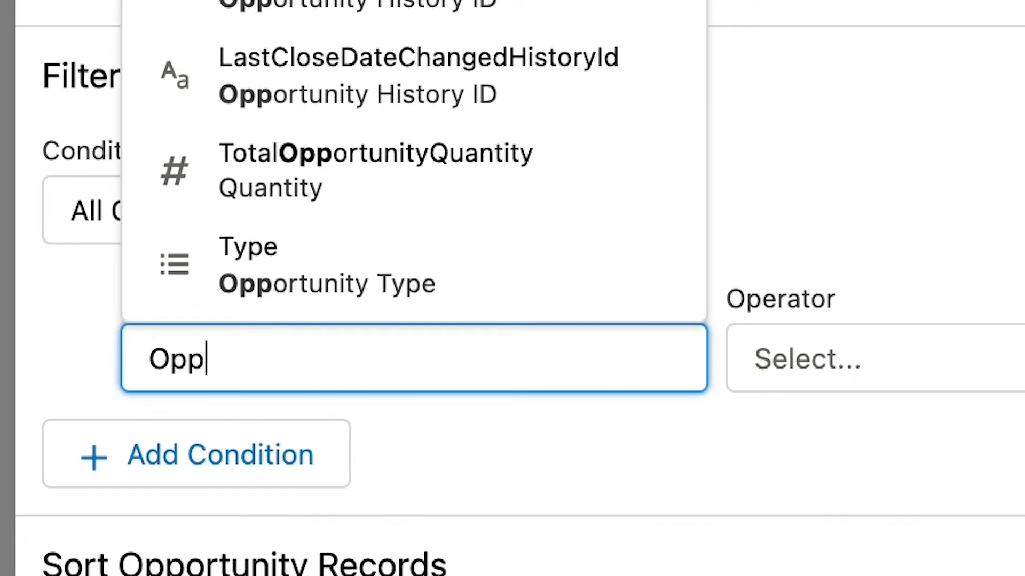
key(Escape)
Match Id to {!$Record.Opportunity__r.Id}, Get Gateway Name to {!Get_Opportunity.Location__c}, and begin an Assignment.
click(675, 350)
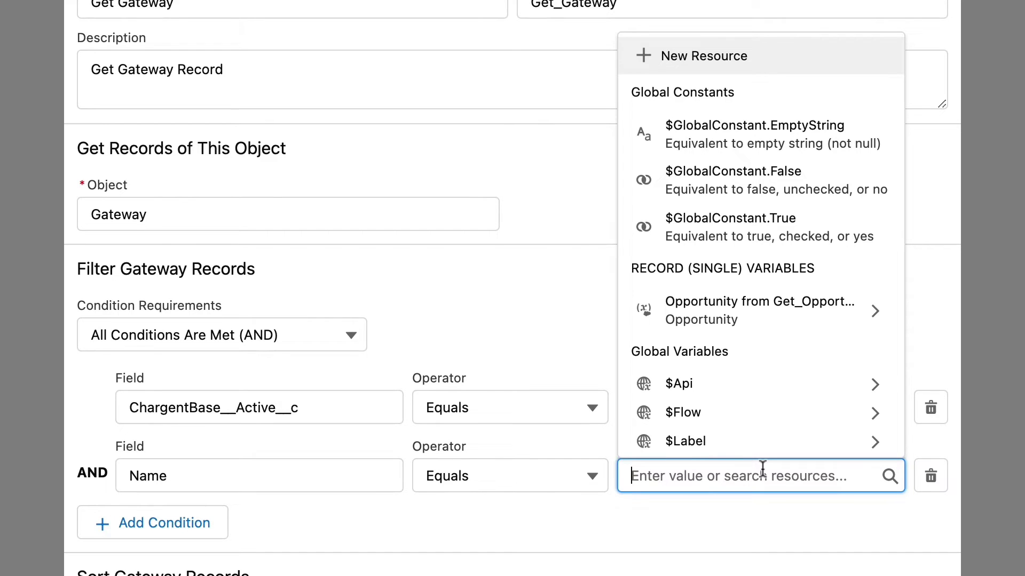
click(704, 318)
scroll(769, 322, down, 5)
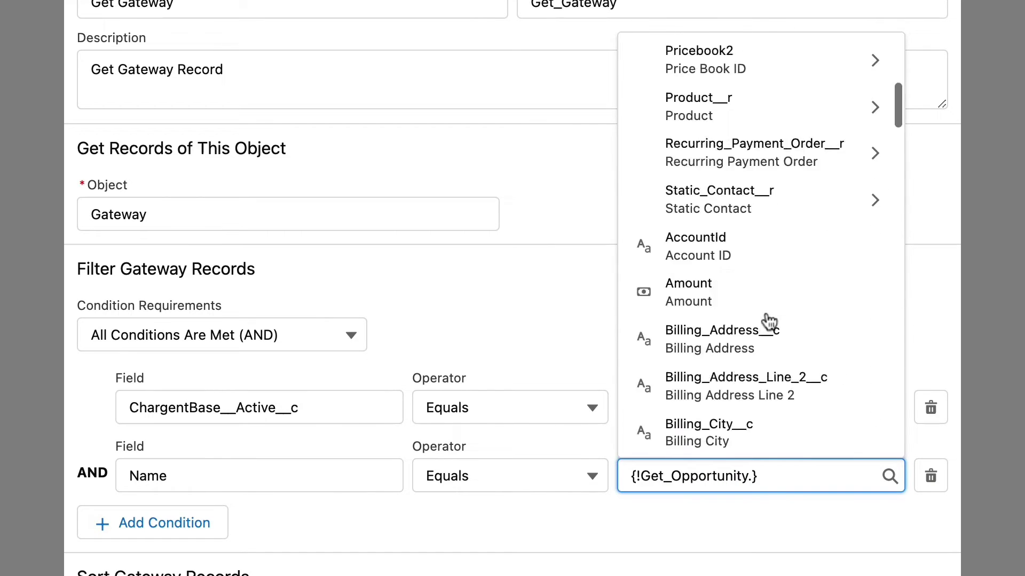
scroll(769, 322, down, 3)
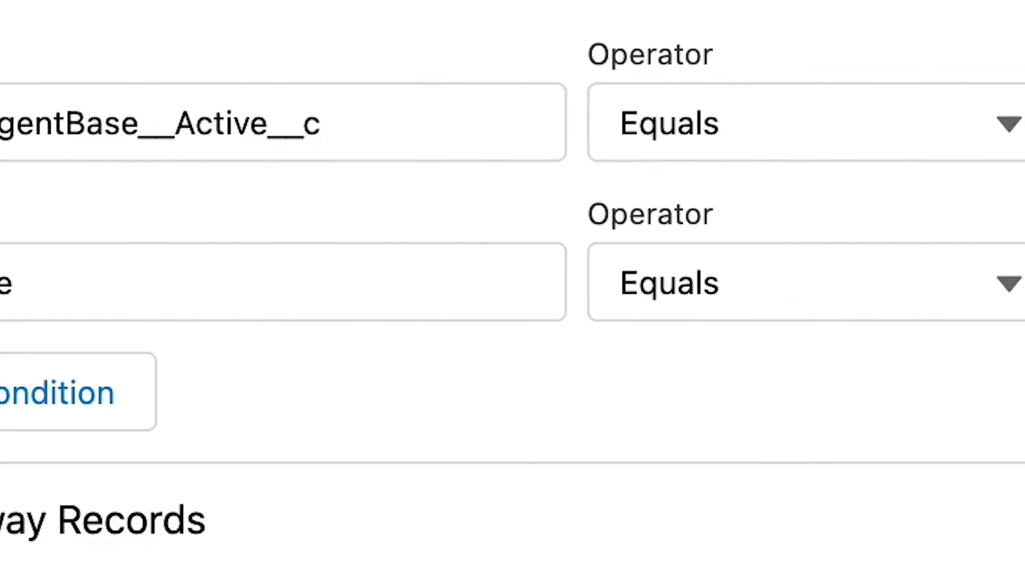
scroll(561, 122, down, 10)
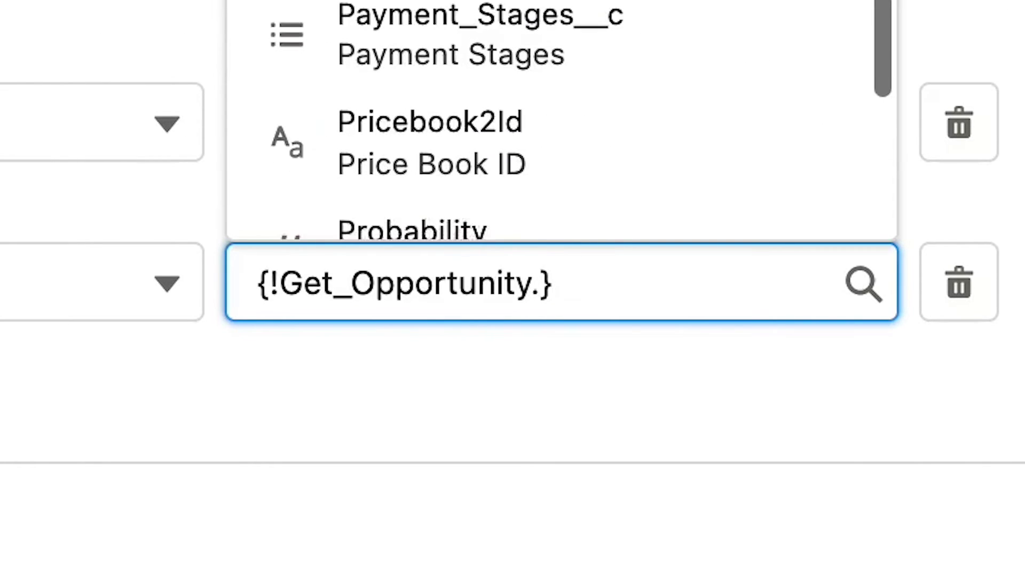
scroll(560, 123, up, 3)
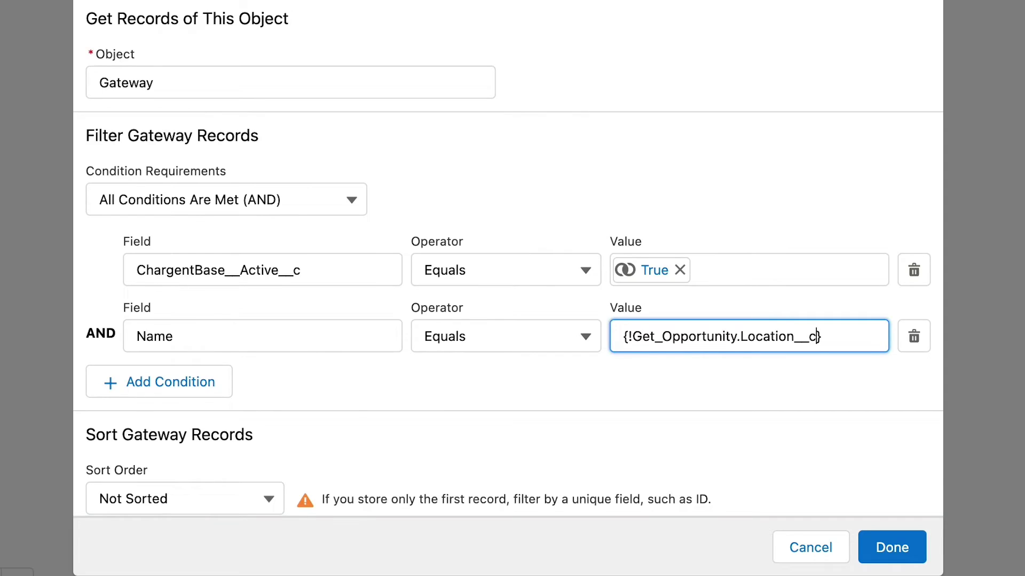
text(A)
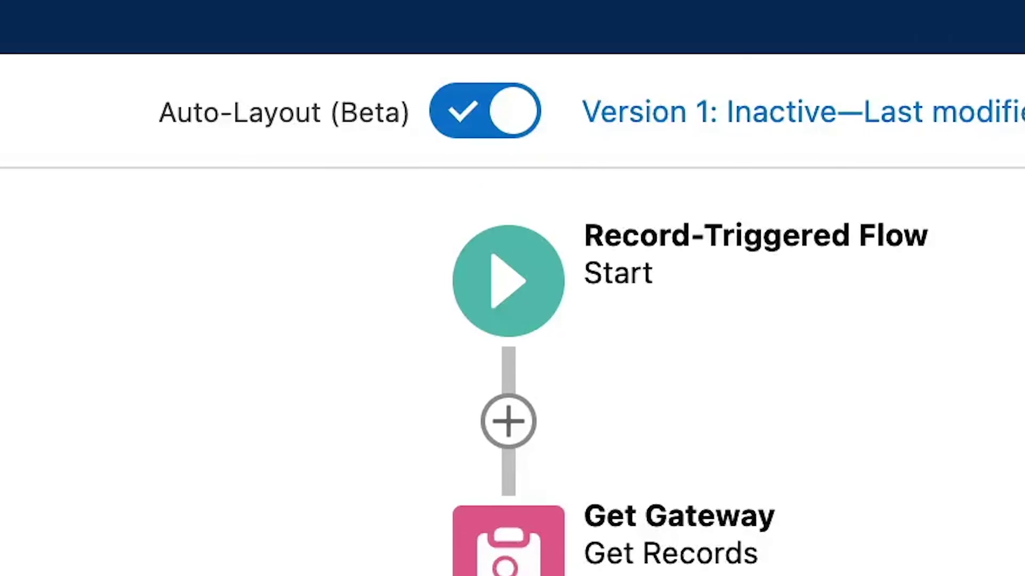
Save the flow and set the opportunity's Location to a city from the picklist.
click(902, 182)
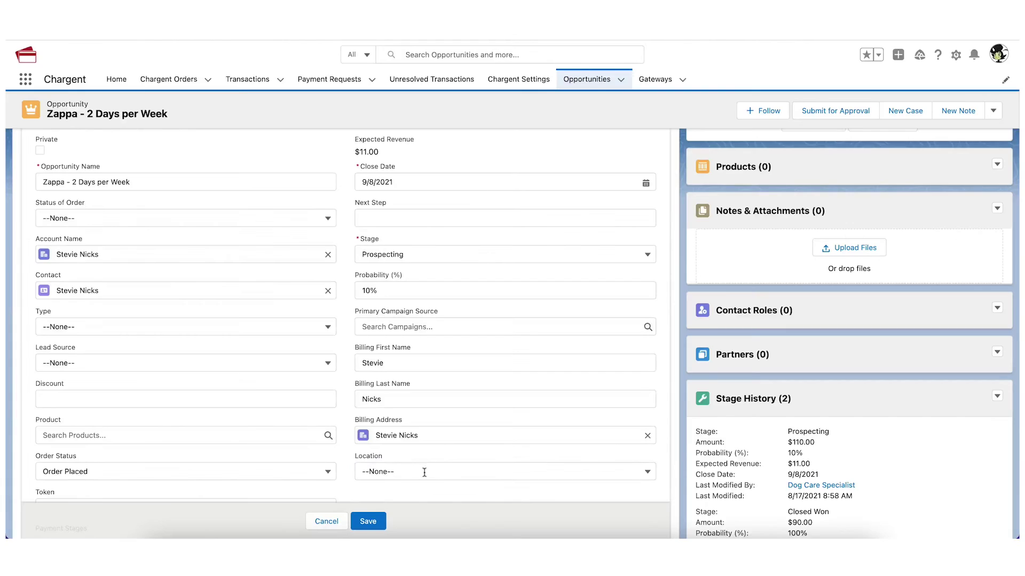
click(421, 536)
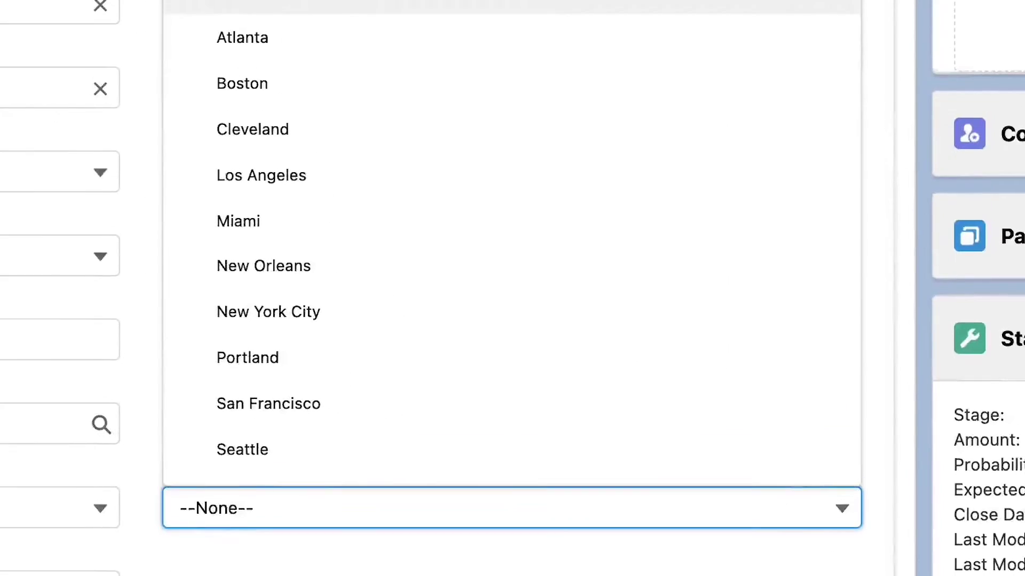
click(345, 171)
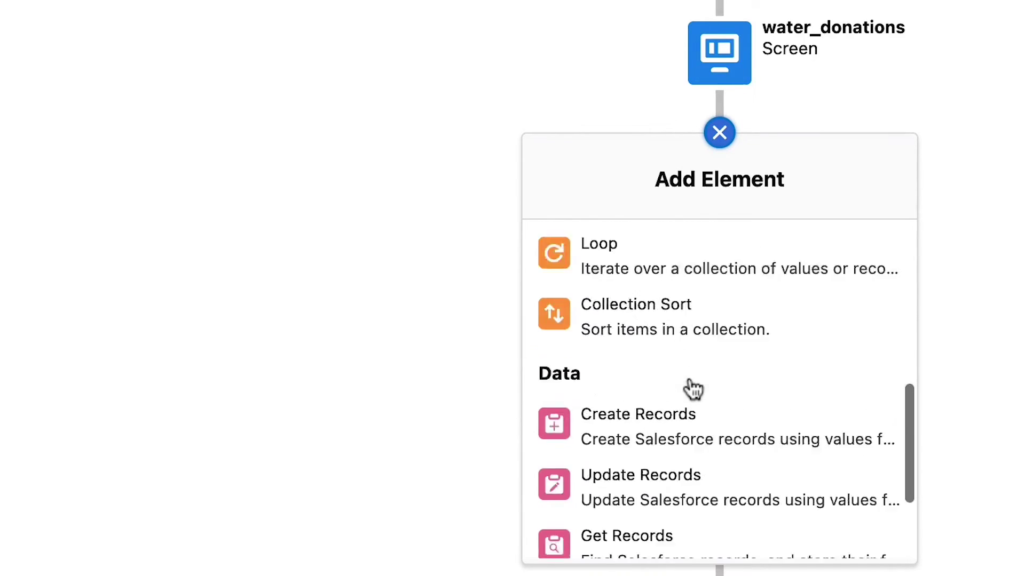
Enter 50 Main St as the billing street address in the donation form.
scroll(694, 389, down, 3)
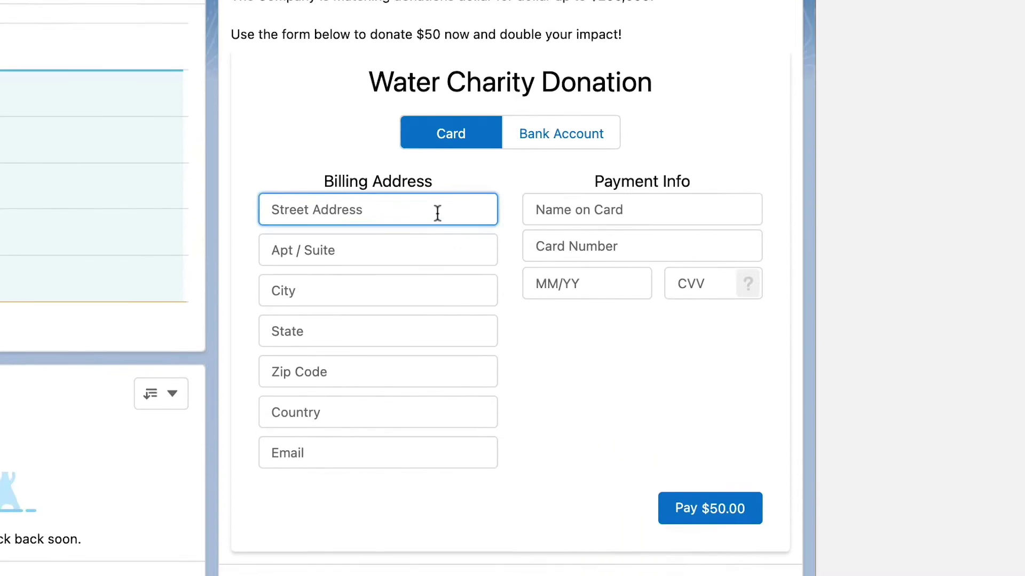
text(50 Main St)
key(Tab)
key(Tab)
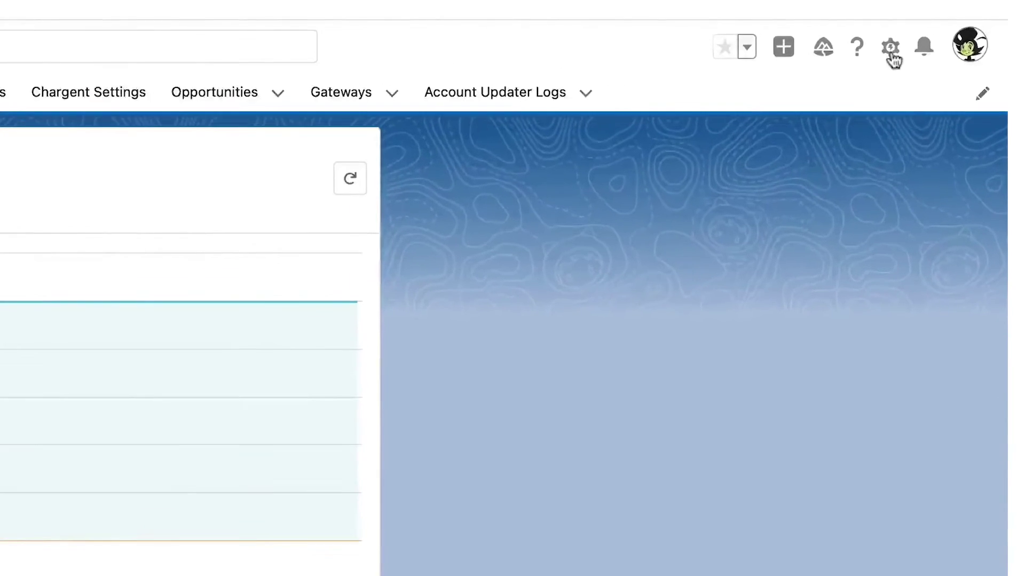
Go to Salesforce Setup and search Quick Find for Flows.
click(924, 36)
click(880, 95)
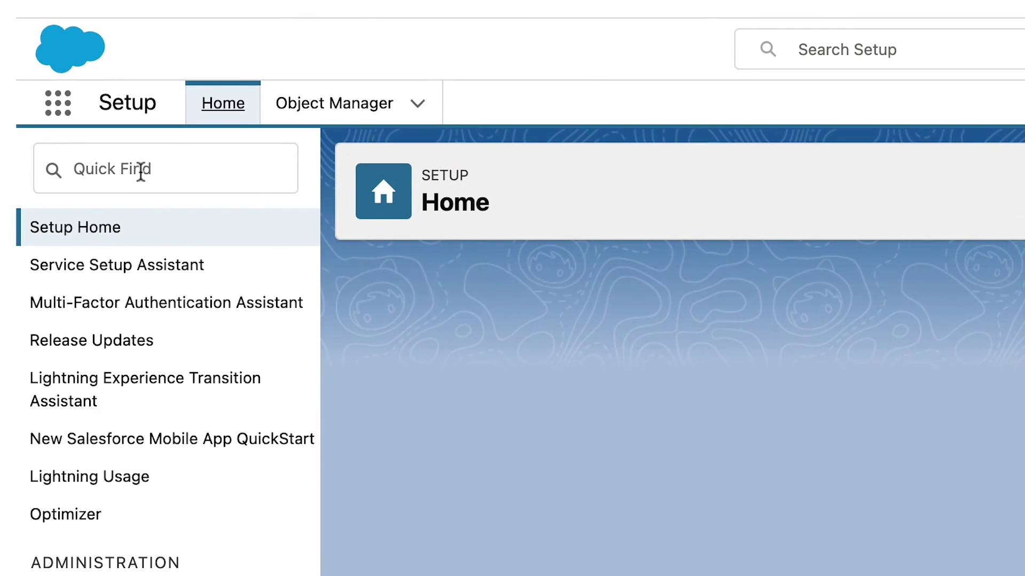
click(141, 169)
text(Fl)
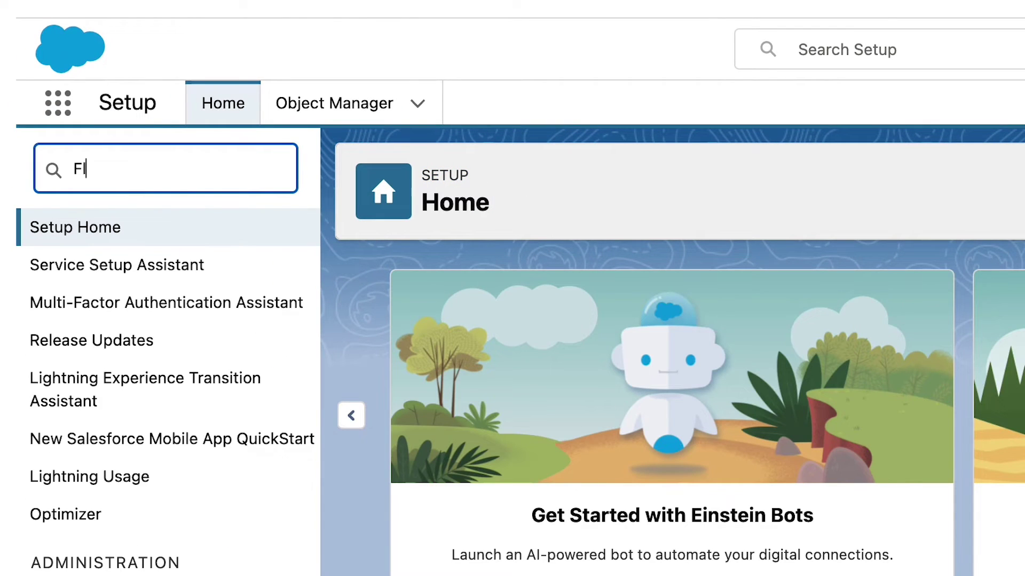
text(ows)
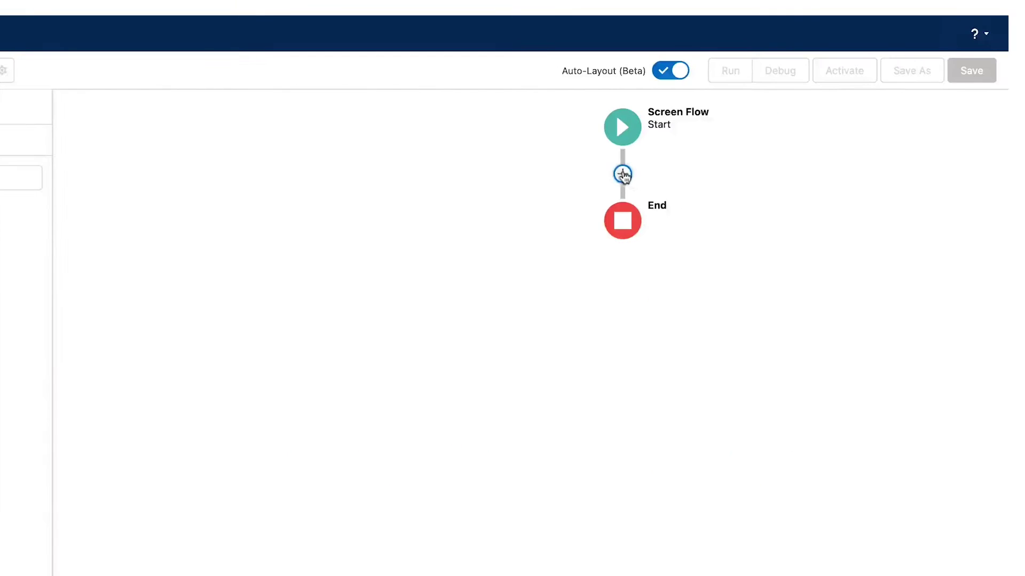
Add a screen element labelled water_donations between Start and End.
click(622, 174)
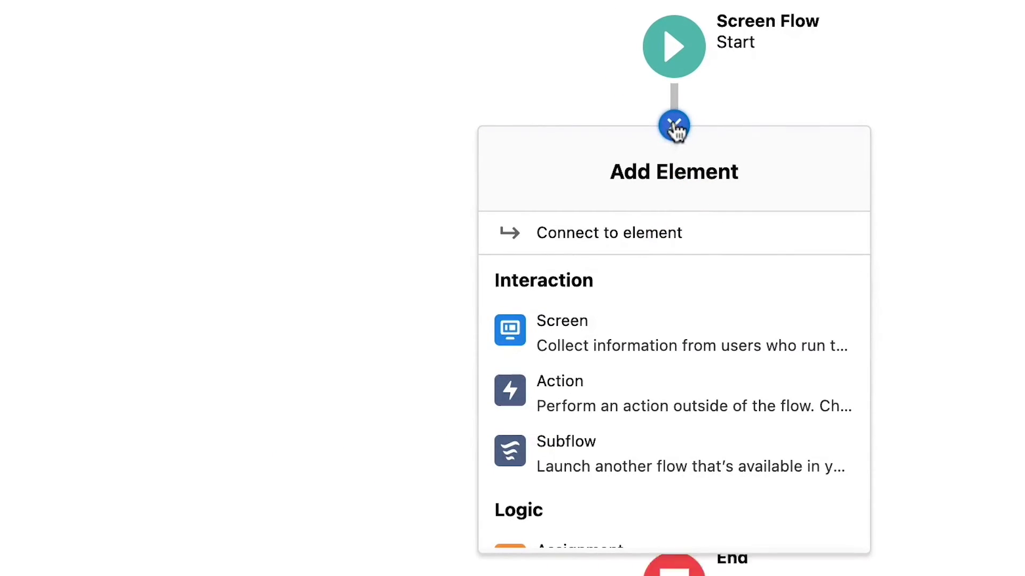
click(592, 346)
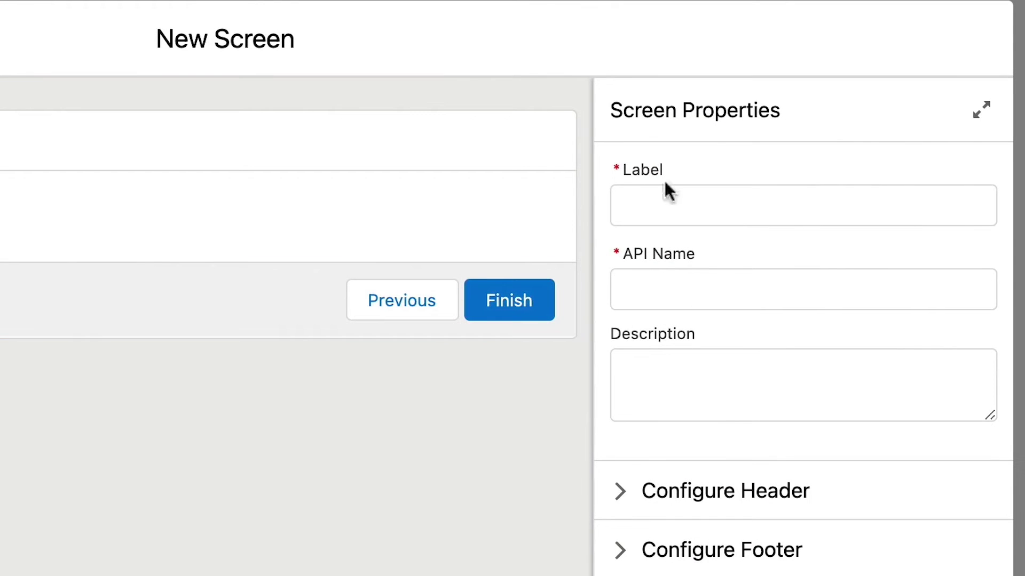
click(670, 197)
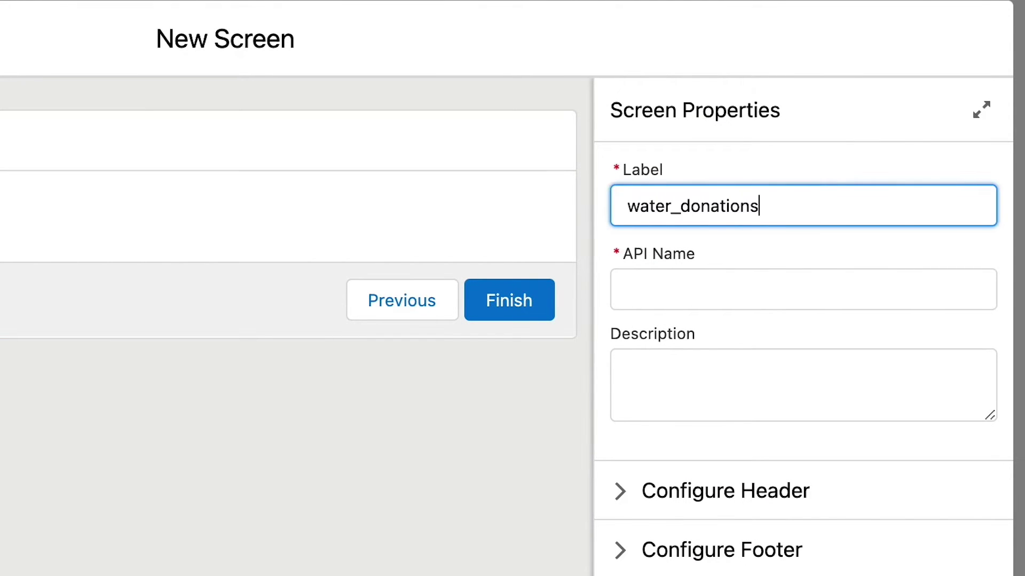
text(water_donations)
key(Tab)
Add a Display Text component named display_text with the text 'Help'.
scroll(179, 312, down, 5)
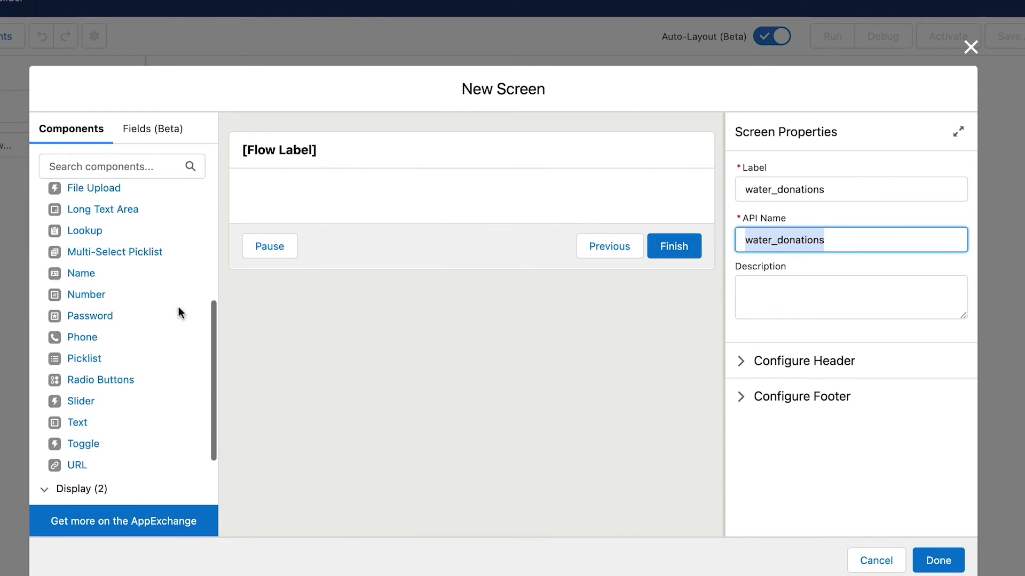
scroll(179, 307, down, 2)
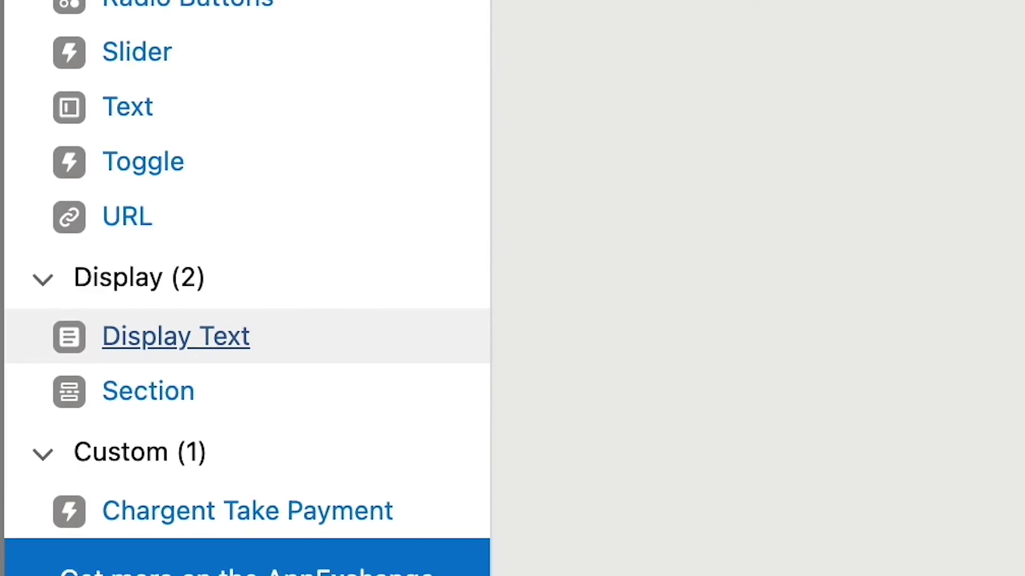
drag(176, 337, 404, 274)
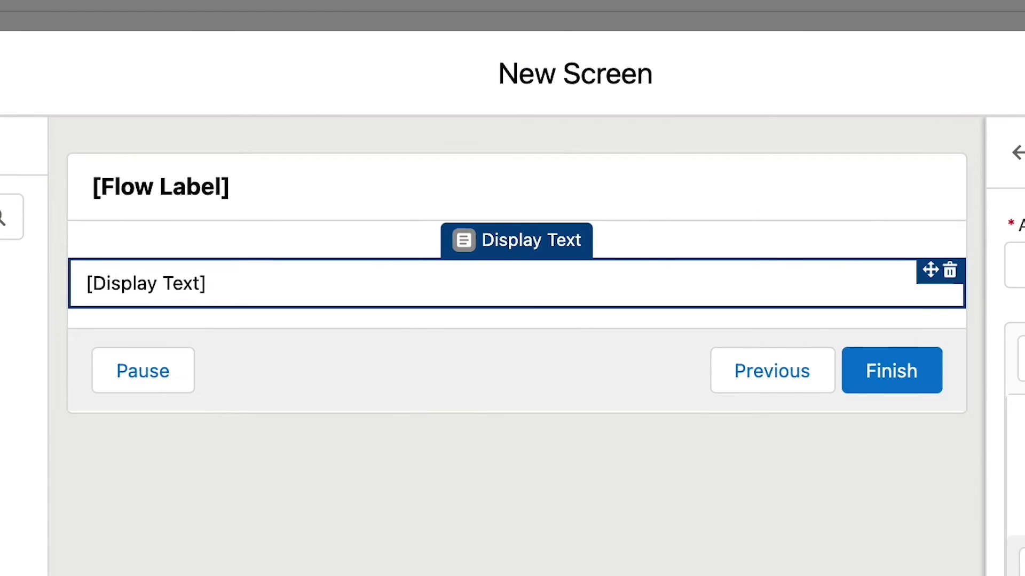
click(1017, 266)
text(display_)
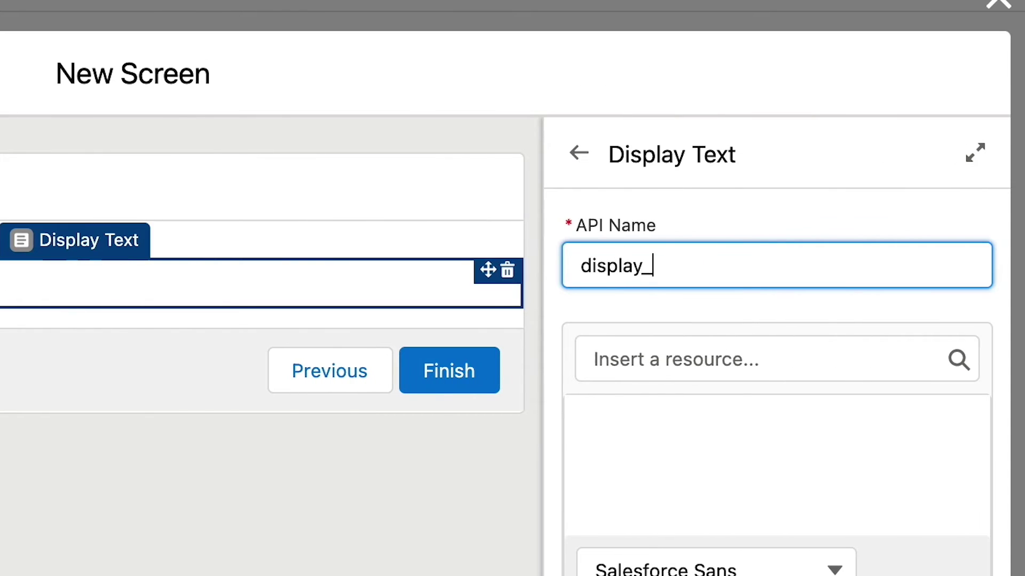
text(tex)
text(t)
click(646, 478)
text(Help)
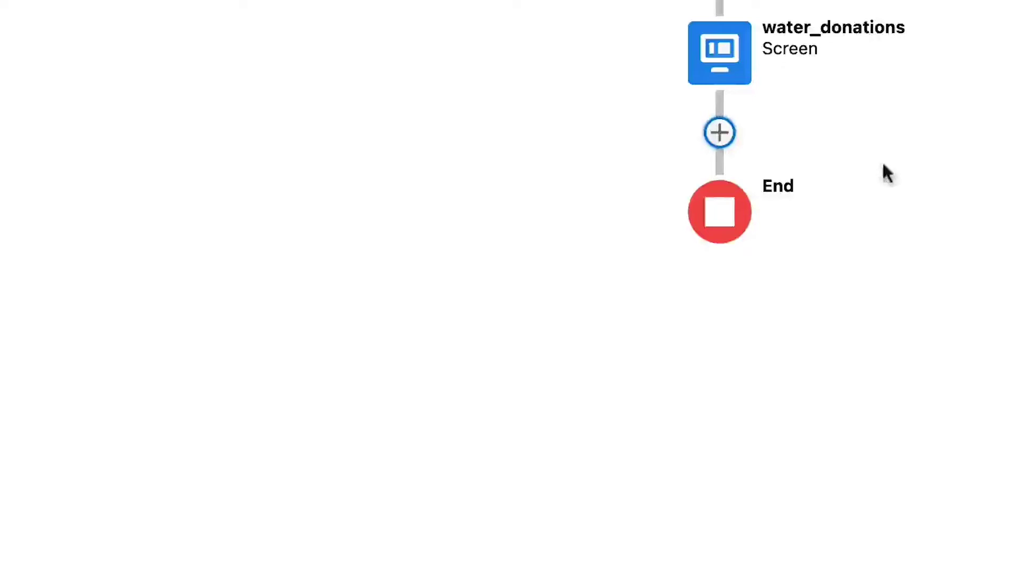
Add a Create Records element labelled 'create Chargent Order' with a description.
click(721, 133)
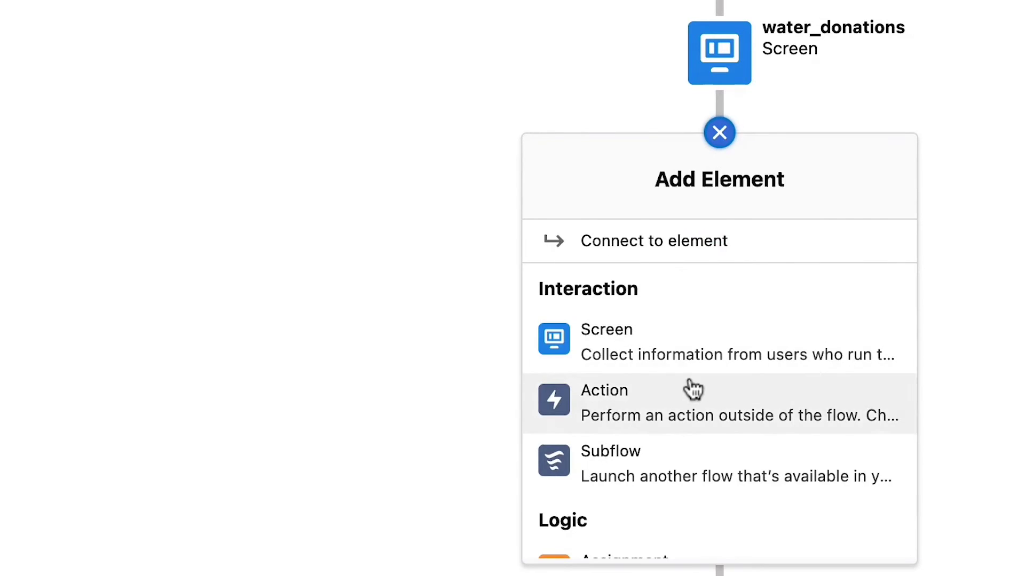
scroll(690, 389, down, 10)
click(669, 298)
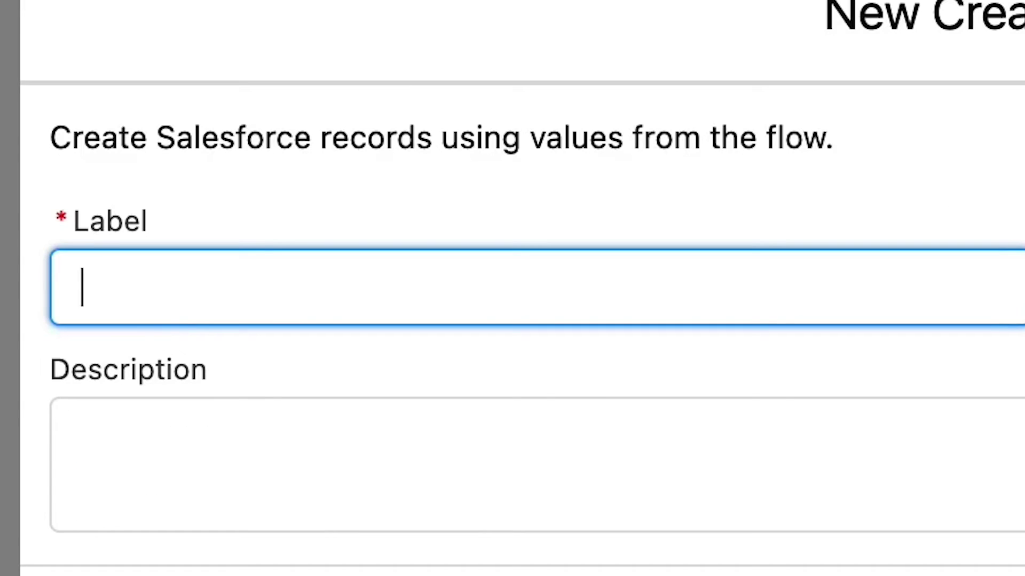
text(create Chargent Order)
key(Tab)
key(Tab)
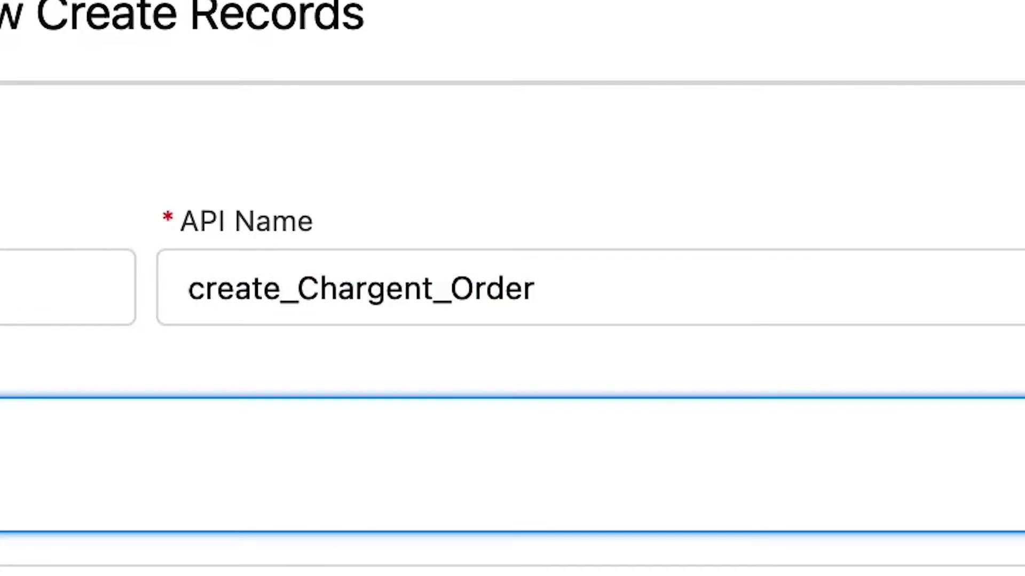
text(Cr)
text(eate the Charg)
text(ent Order an)
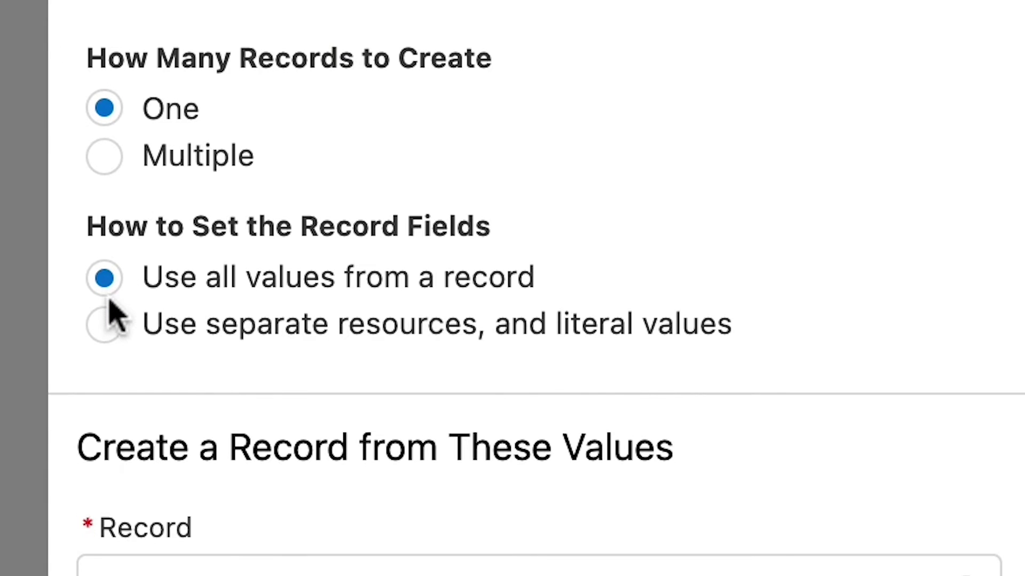
Create a Chargent Order record with manually set fields, Charge Amount 50.00.
click(105, 324)
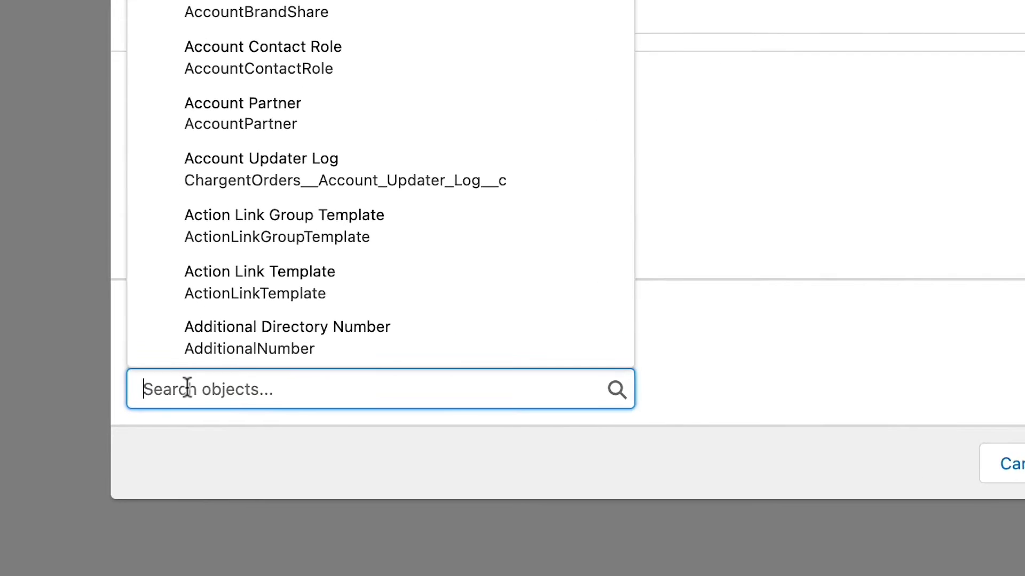
text(Charge)
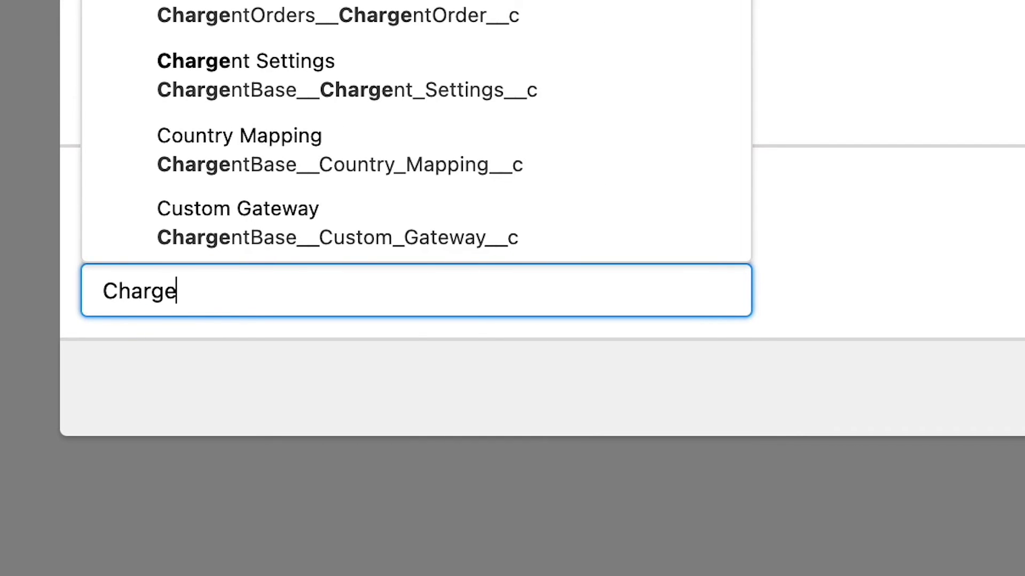
text(nt Or)
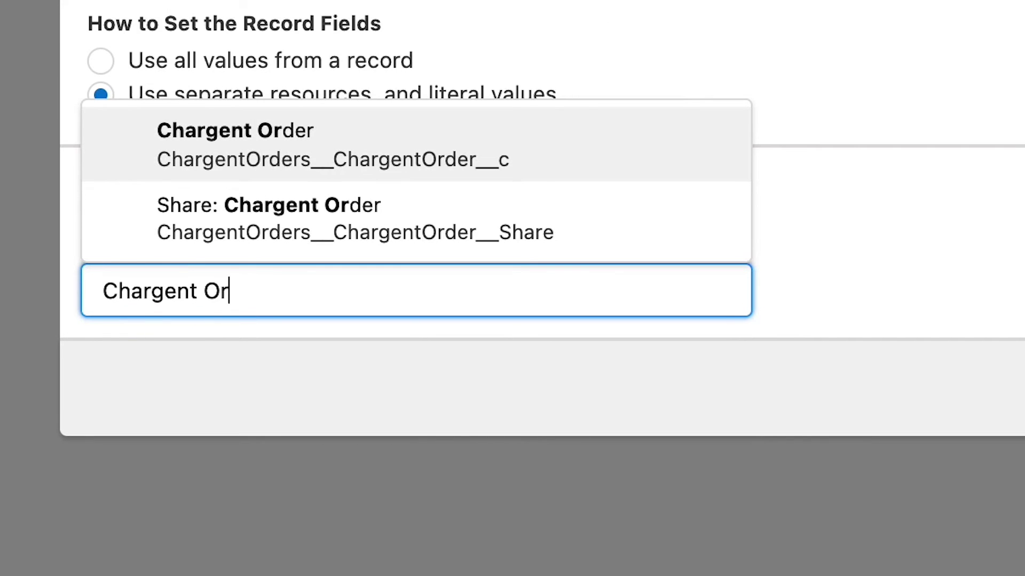
click(272, 152)
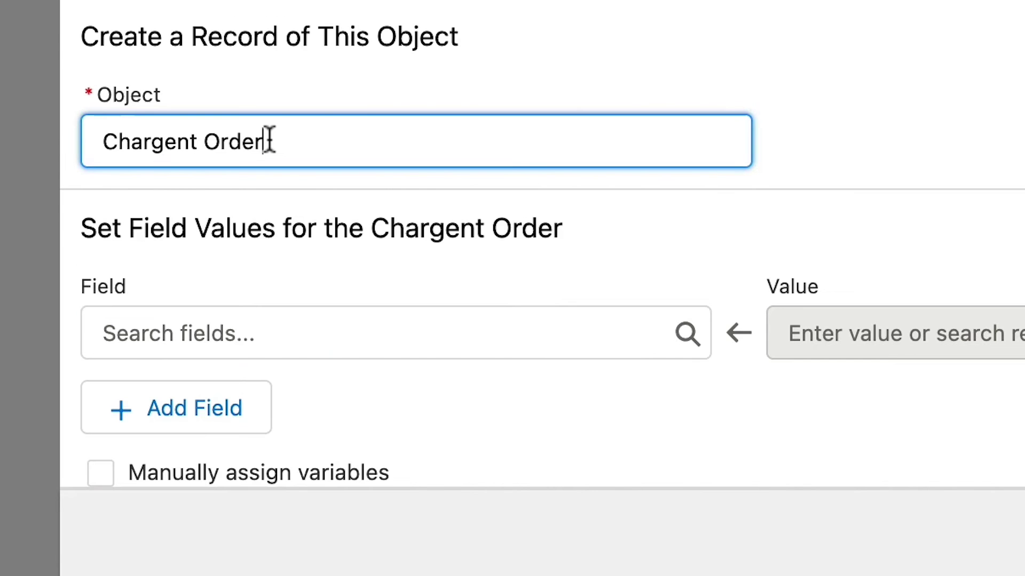
click(240, 334)
text(amount)
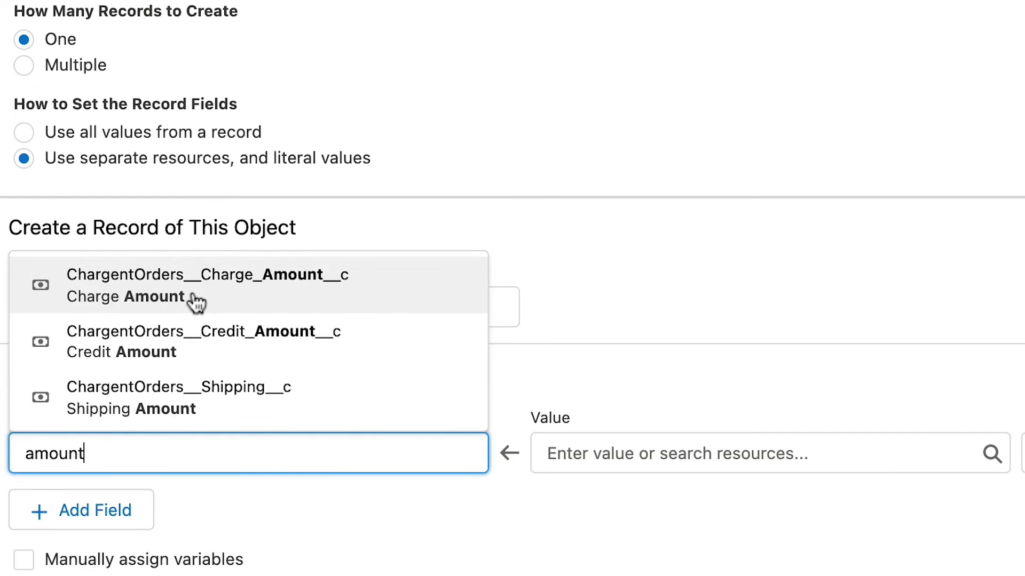
click(194, 292)
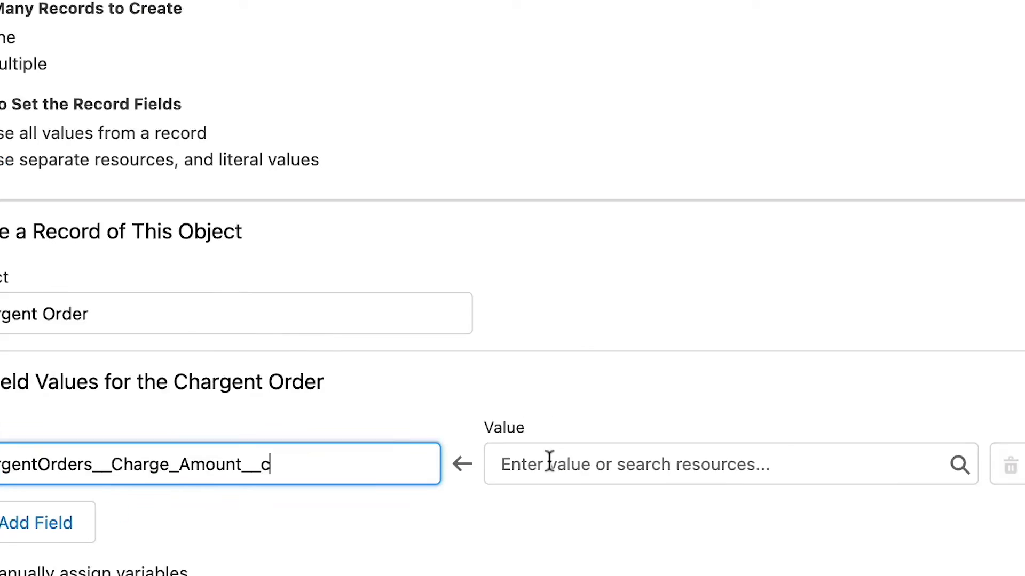
click(590, 453)
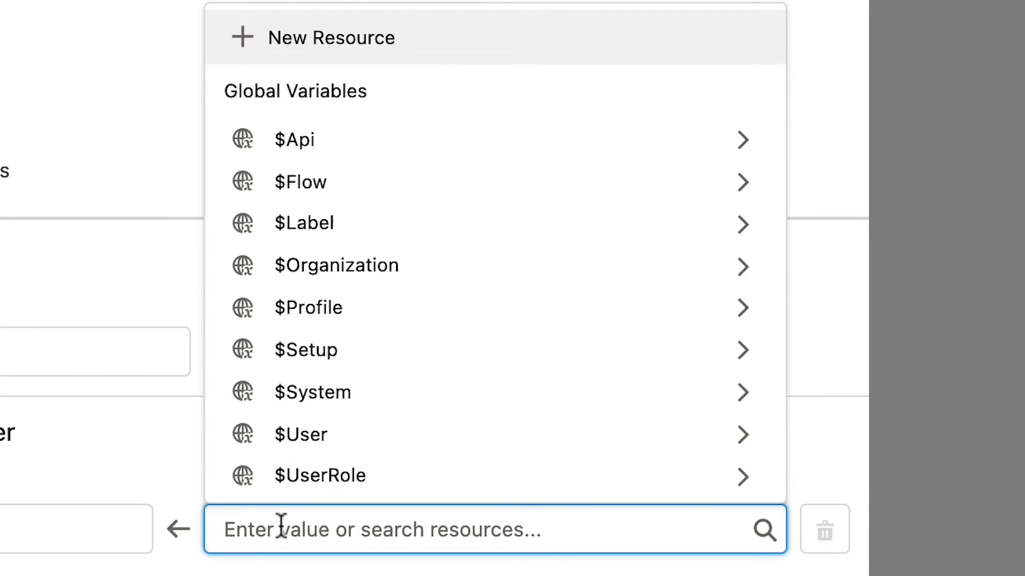
text(50.)
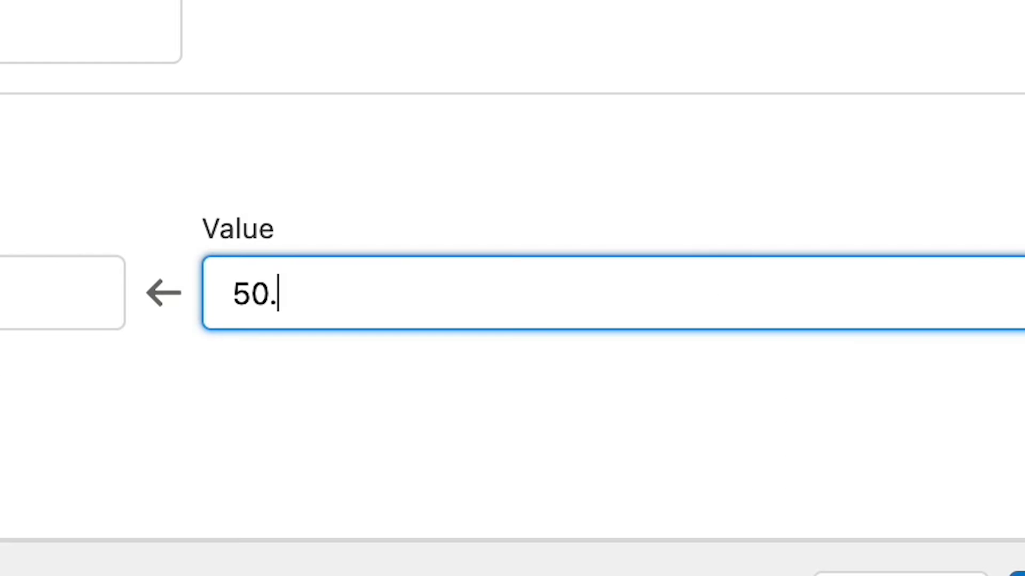
text(00)
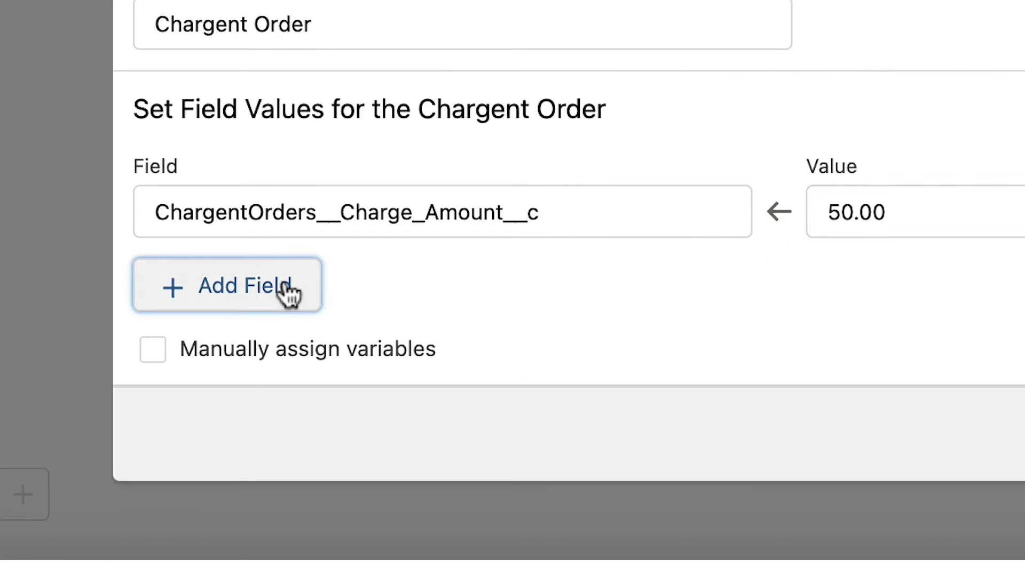
Add a gateway field row set to the pasted gateway record ID.
click(288, 293)
click(286, 307)
text(gat)
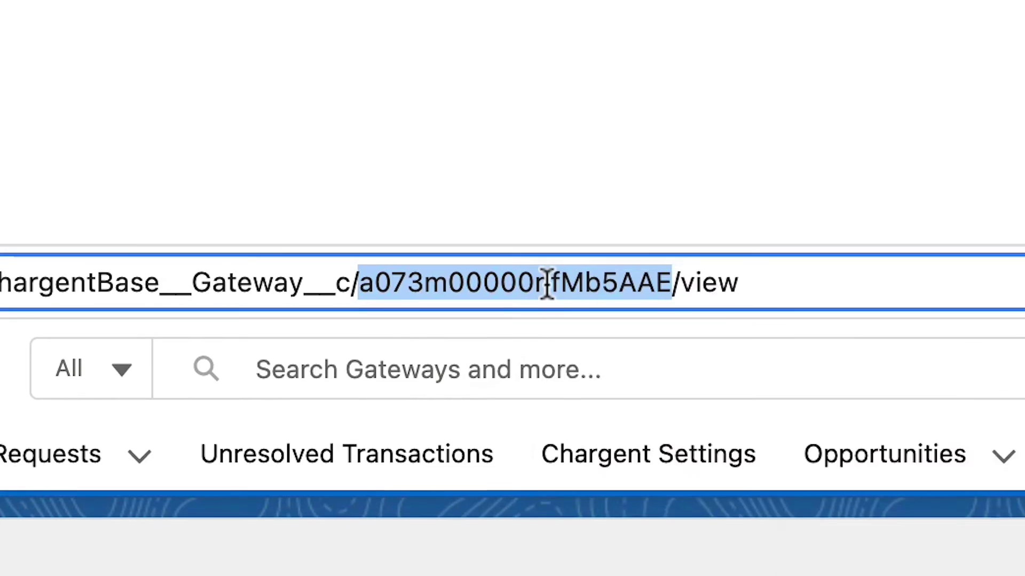
right_click(483, 57)
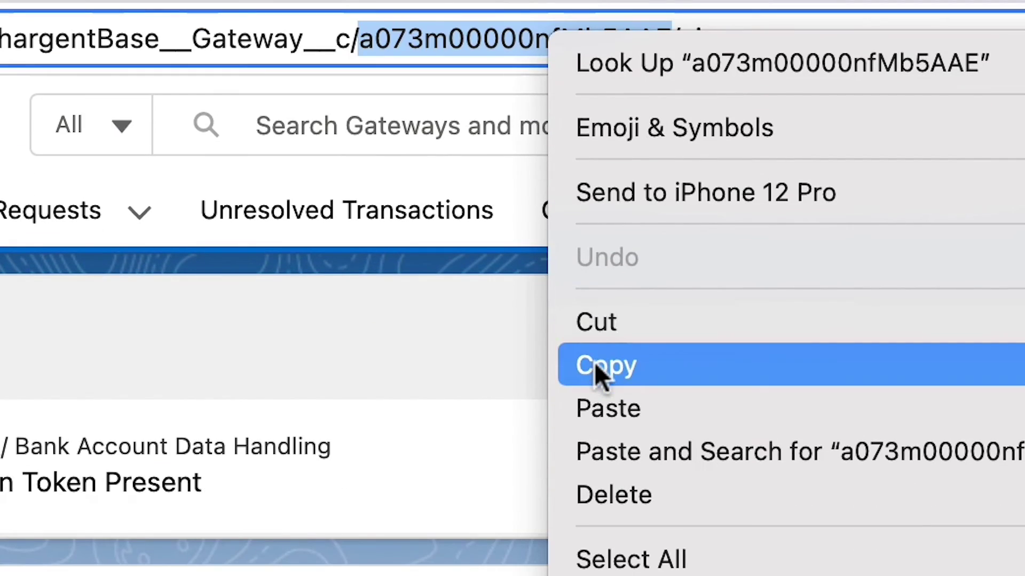
click(595, 362)
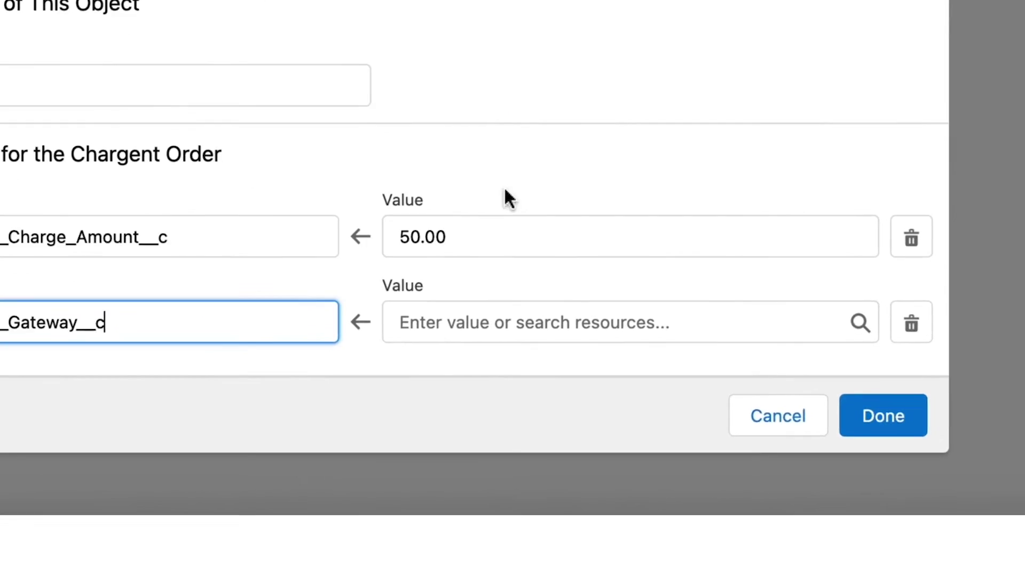
click(475, 284)
key(super+v)
Add a third field row for Manual Charge and start choosing its value.
scroll(62, 210, down, 3)
click(2, 342)
click(1, 293)
text(ma)
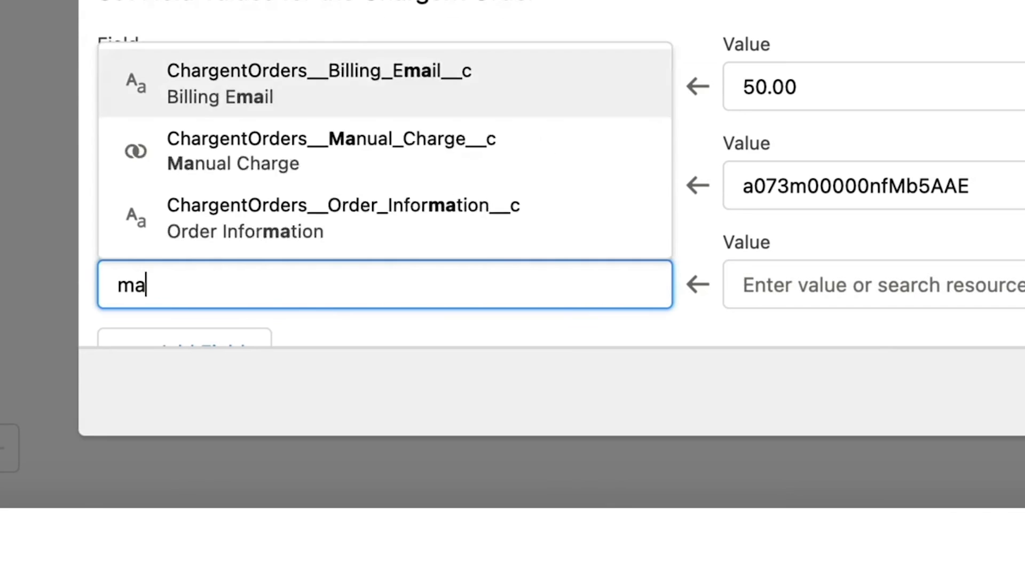
text(nual)
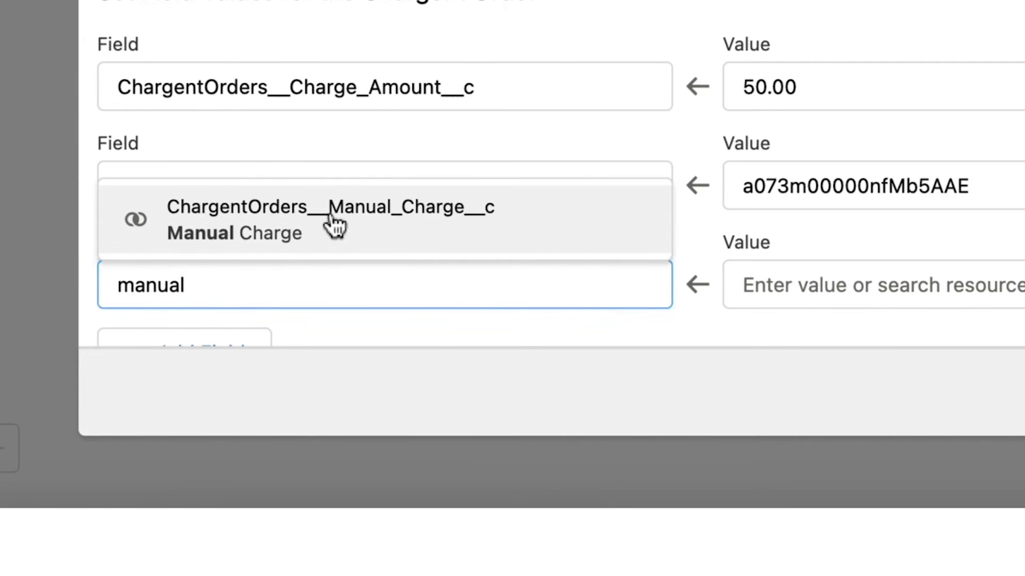
click(332, 219)
click(791, 299)
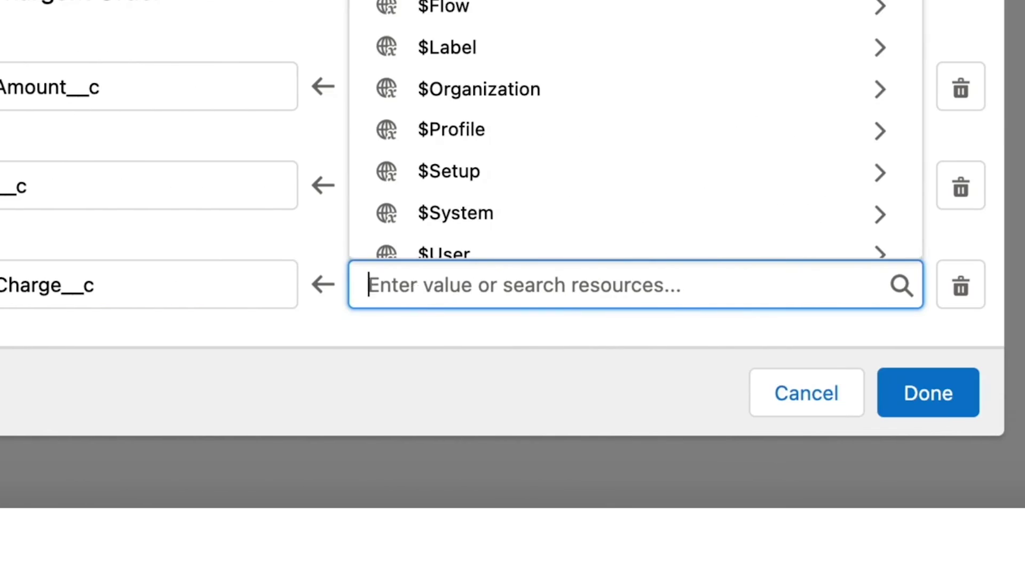
Set Manual Charge to True, then add a screen labelled payform after it.
text(Tru)
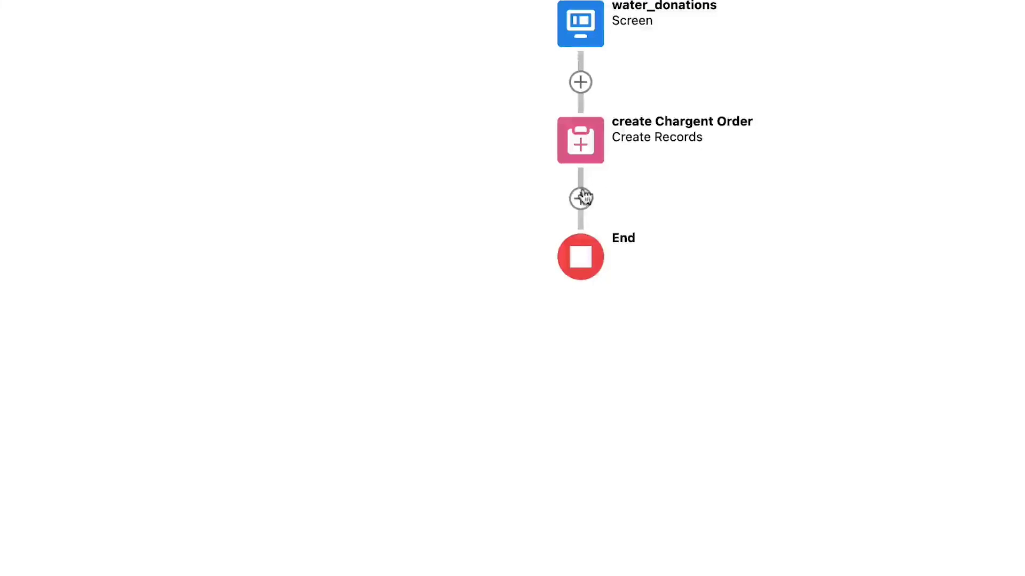
click(580, 199)
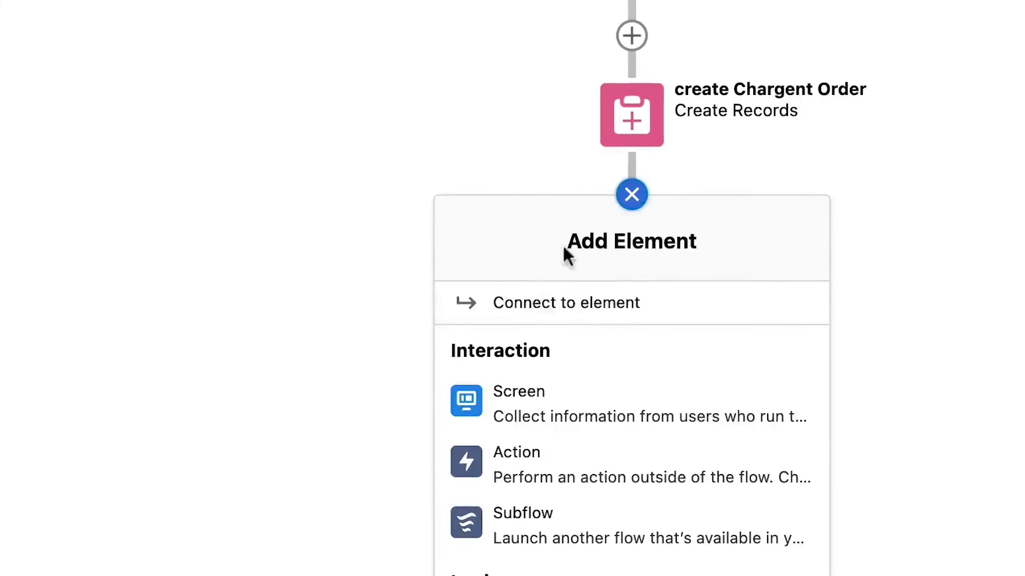
click(541, 356)
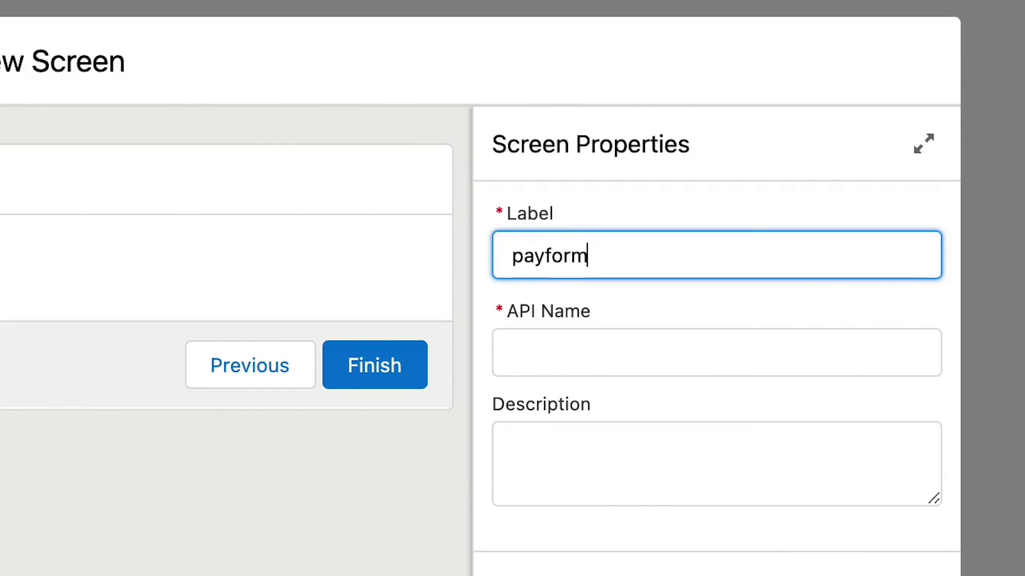
text(payform)
key(Tab)
Add display text payform_display_text with the donation message, and place Chargent Take Payment below.
scroll(114, 290, down, 5)
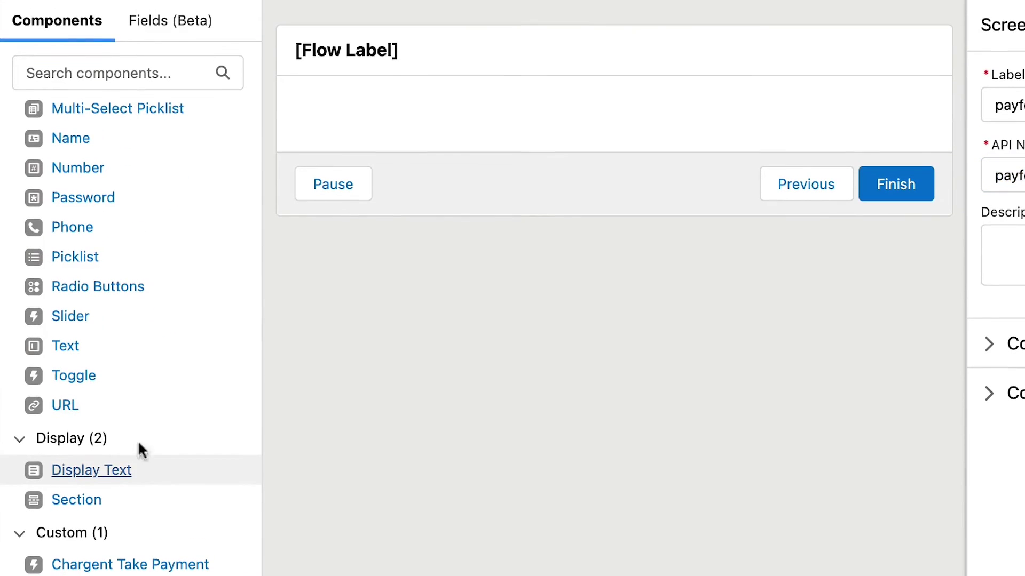
drag(93, 470, 519, 115)
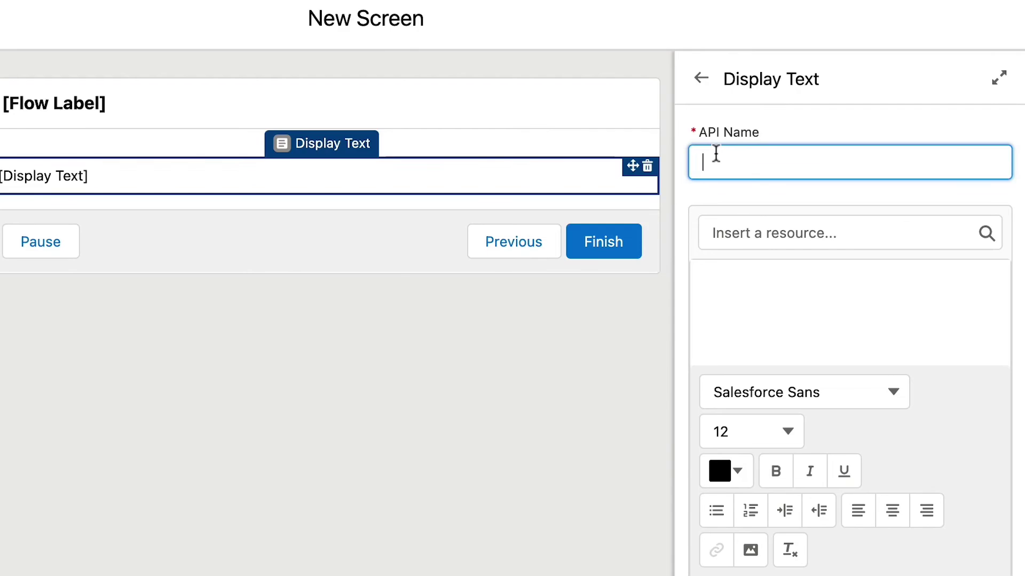
text(payform_display_text)
key(Tab)
key(Tab)
key(ctrl+v)
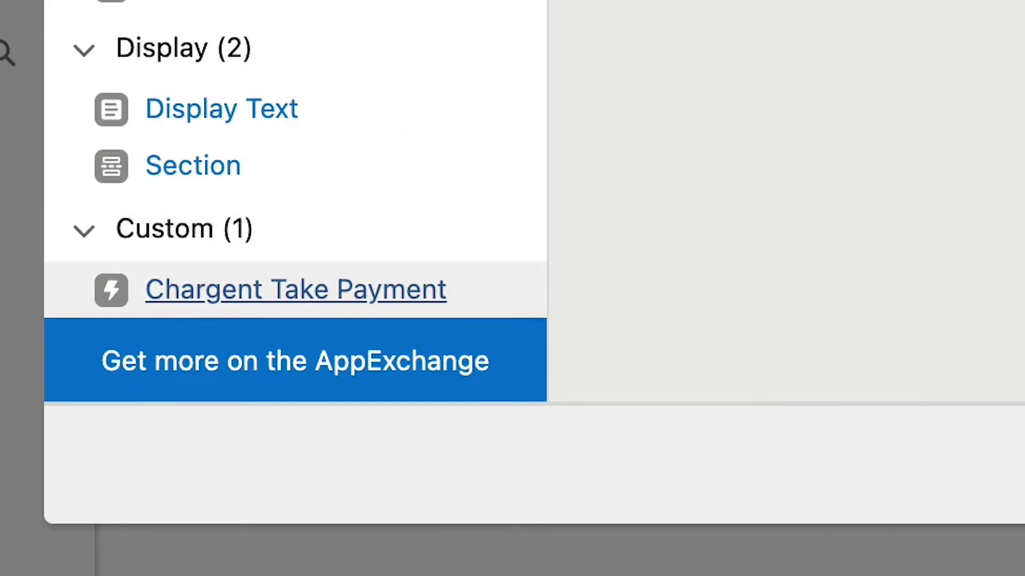
drag(295, 290, 457, 245)
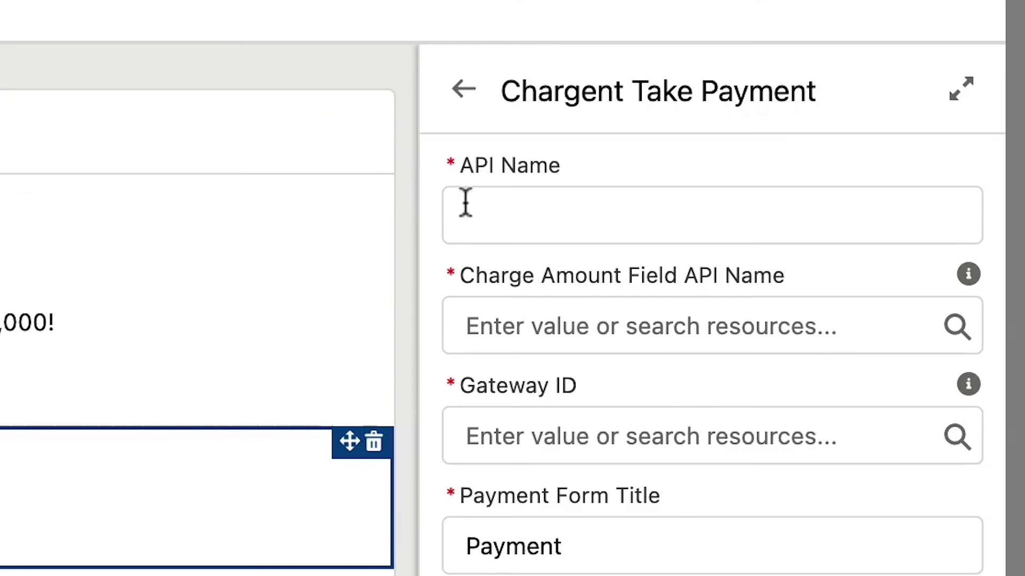
Give the payment form the gateway ID, title 'Water Charity Donation' and the created order's ID.
click(485, 220)
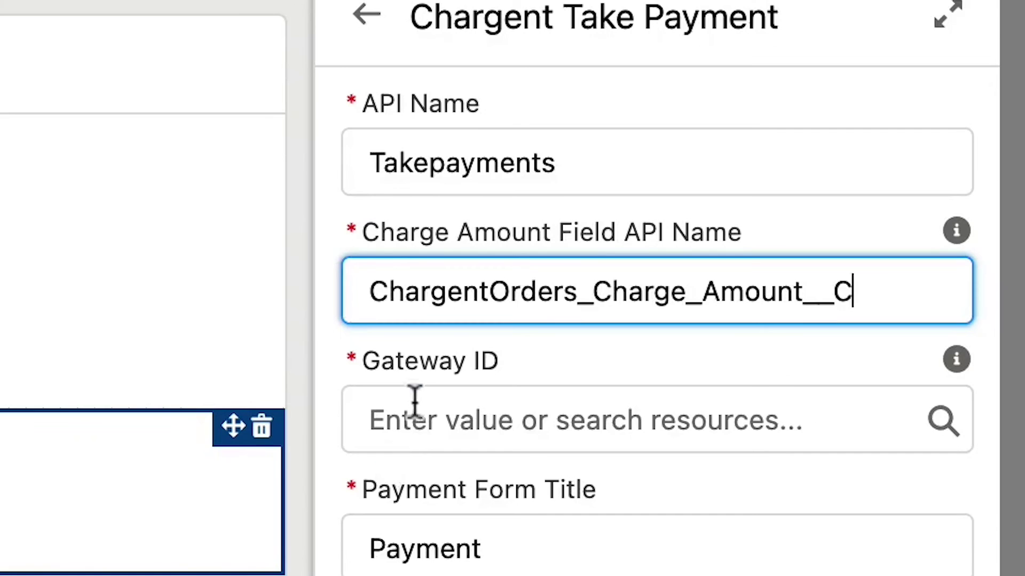
click(416, 400)
key(ctrl+v)
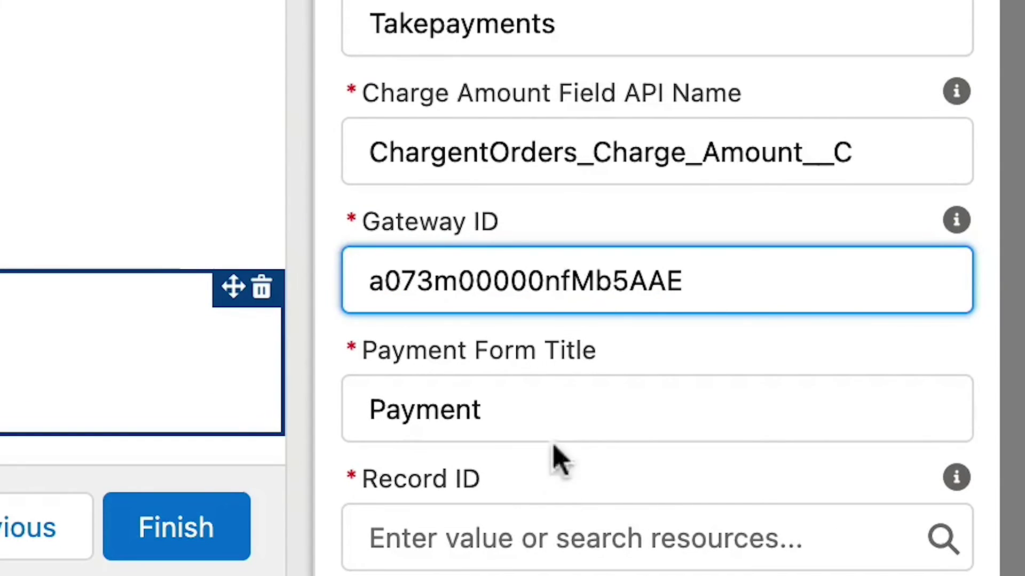
click(544, 423)
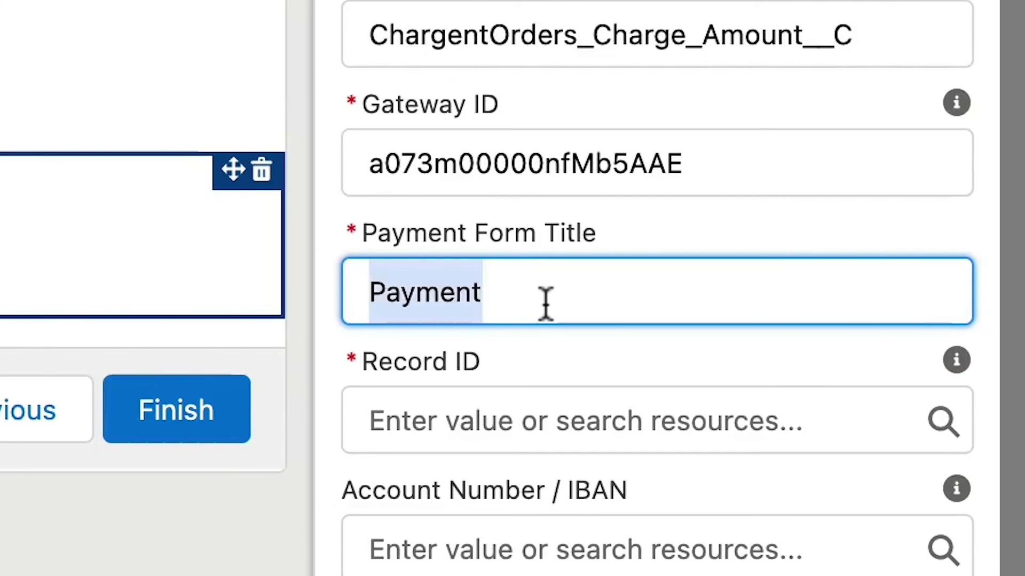
key(ctrl+v)
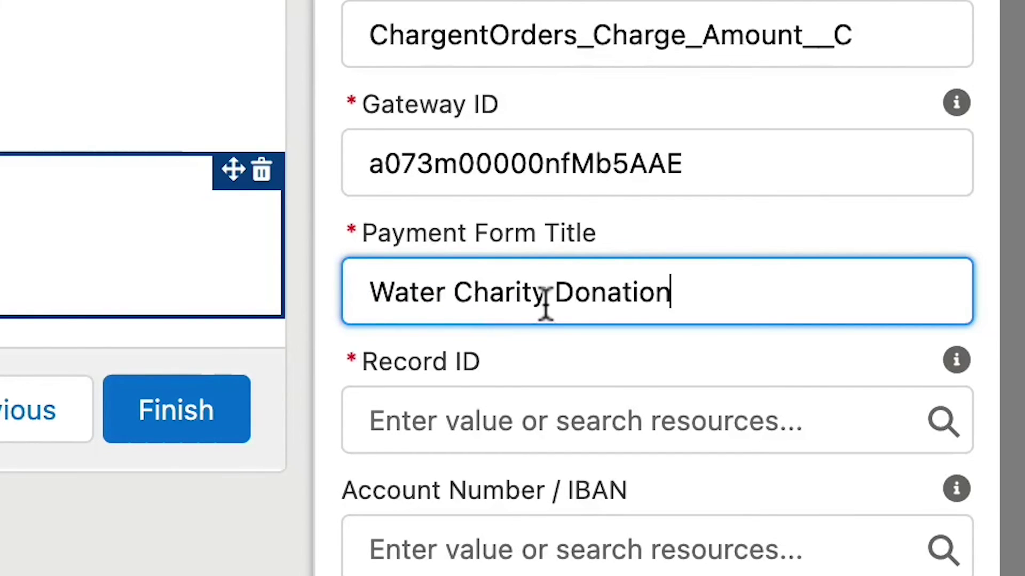
click(670, 420)
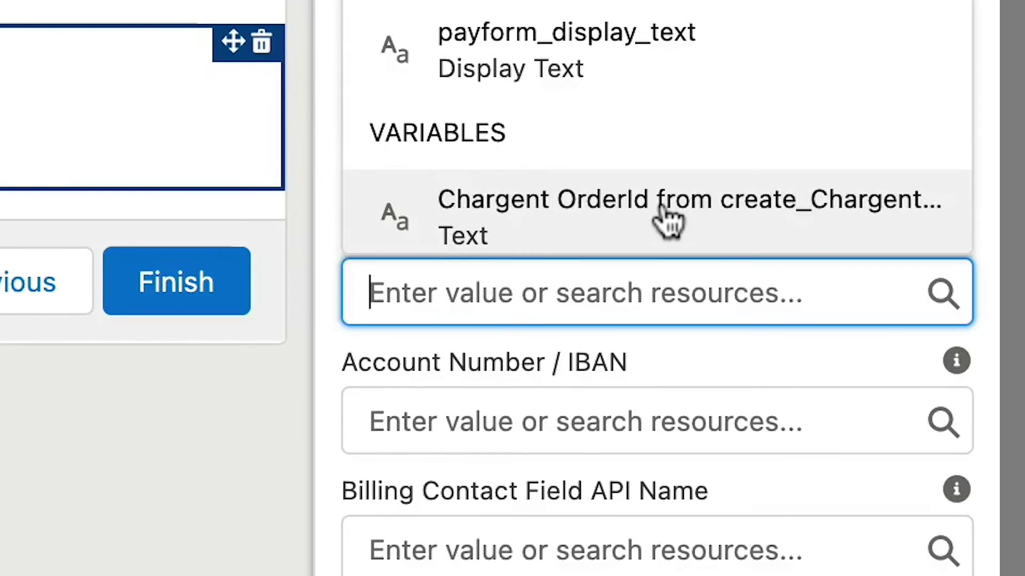
click(668, 218)
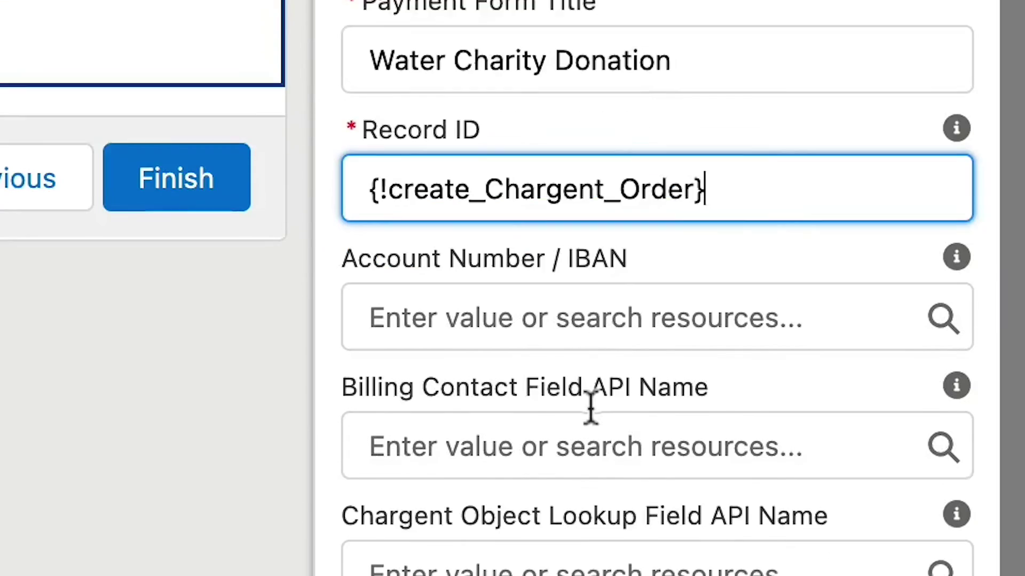
Set the contact field to Contact__c, enable country, email and toast options, and finish.
click(583, 544)
text(Contact__c)
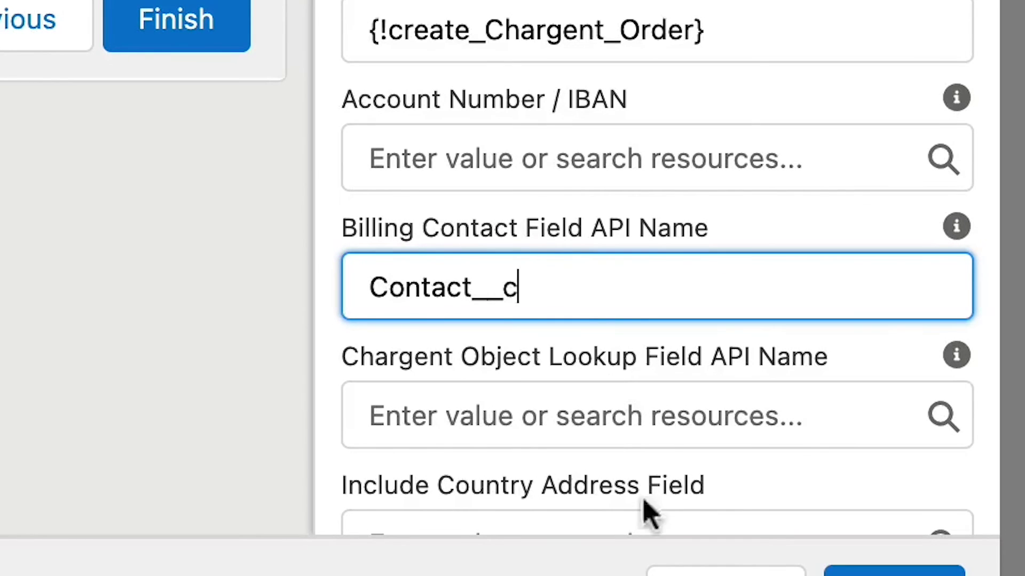
scroll(613, 377, down, 2)
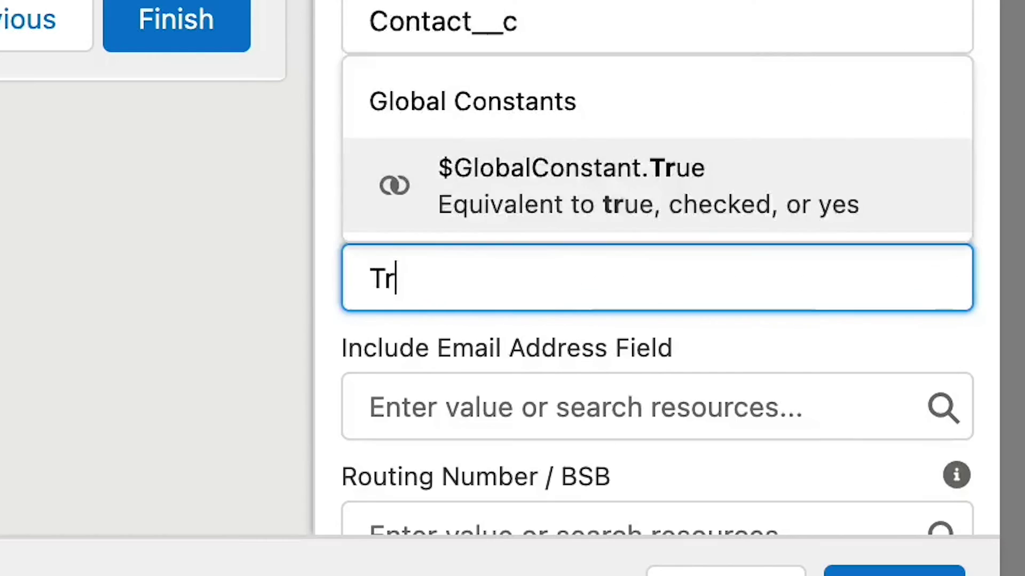
click(615, 220)
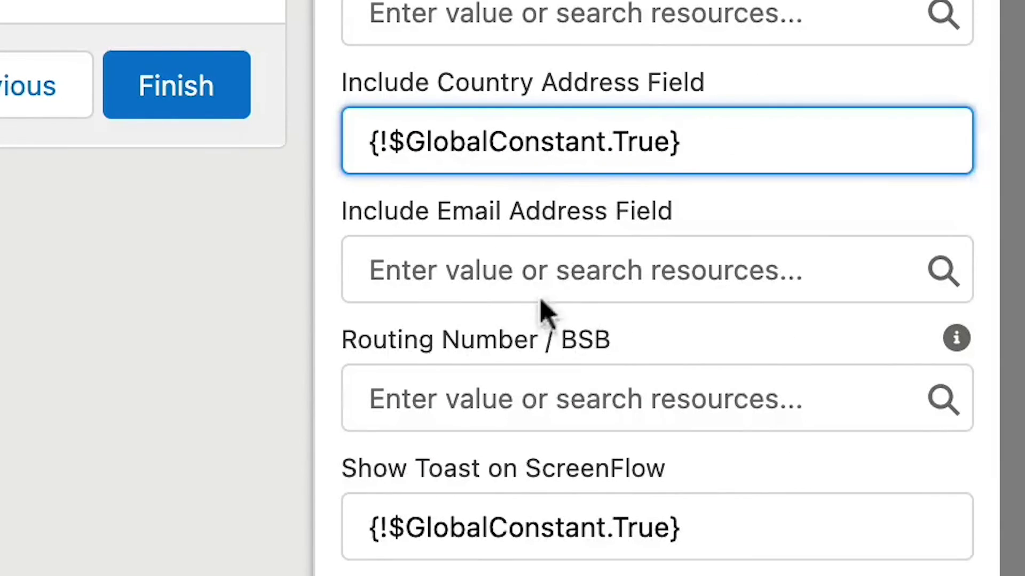
click(535, 270)
text(True)
click(533, 170)
click(710, 520)
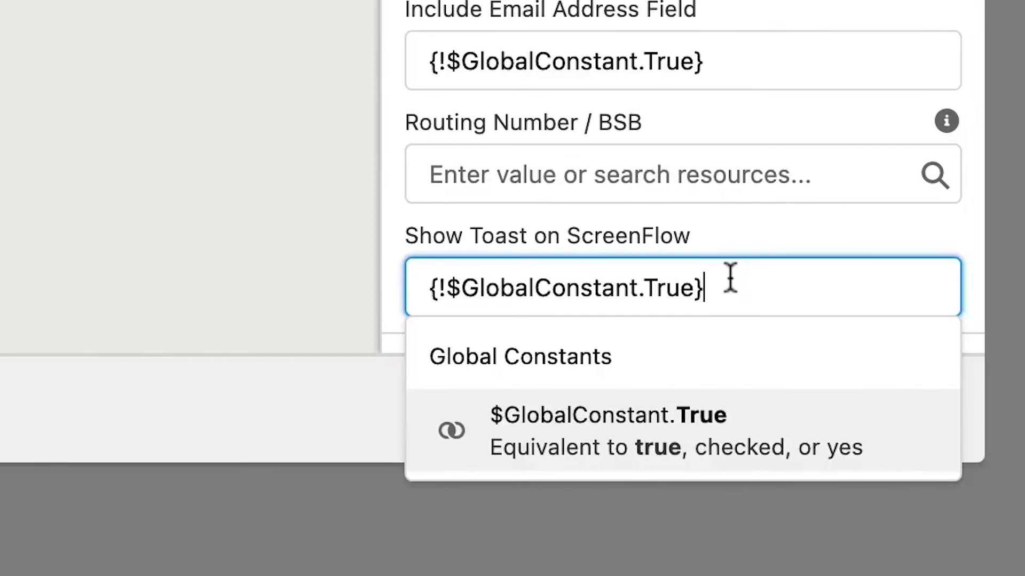
click(419, 408)
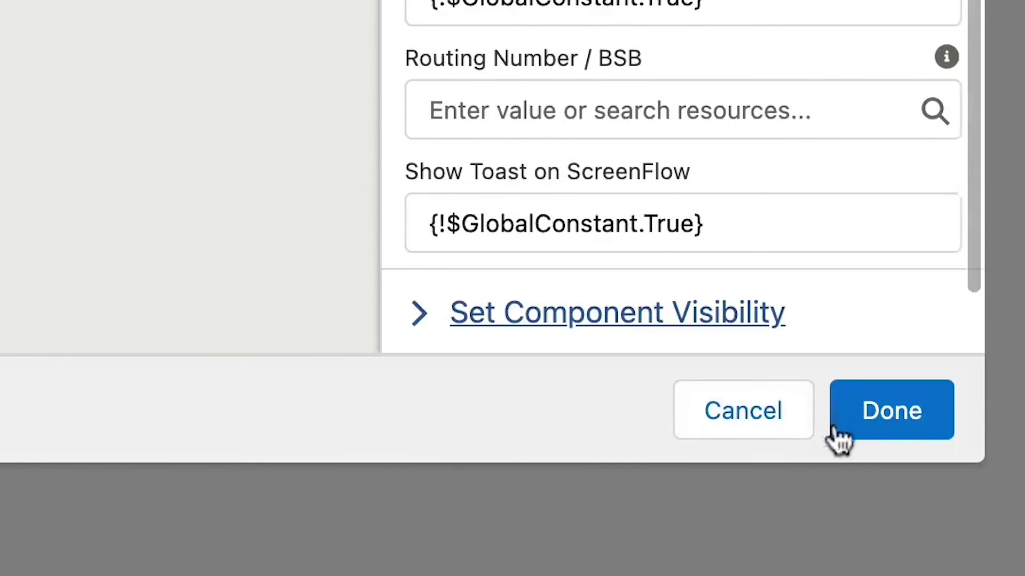
click(875, 427)
Save the flow and open the setup menu on the Chargent Home page.
click(917, 194)
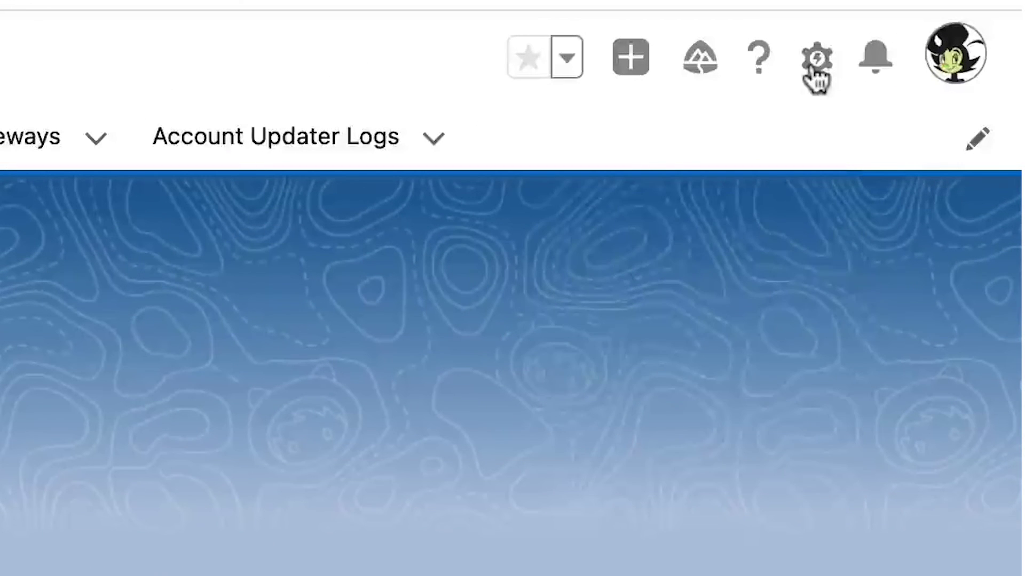
click(815, 60)
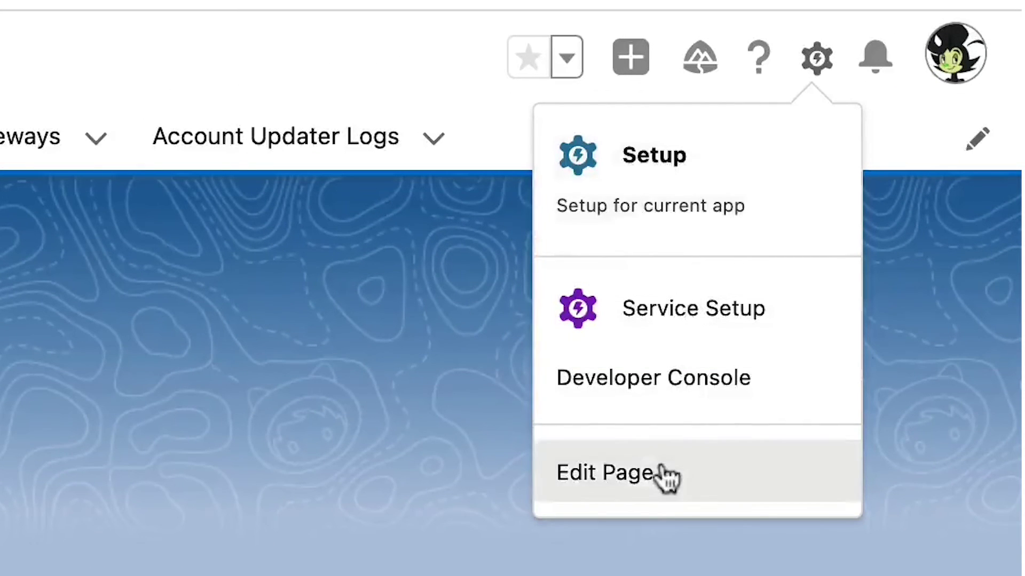
Place a Flow component running Take Payments Flow atop the right column and save.
click(663, 476)
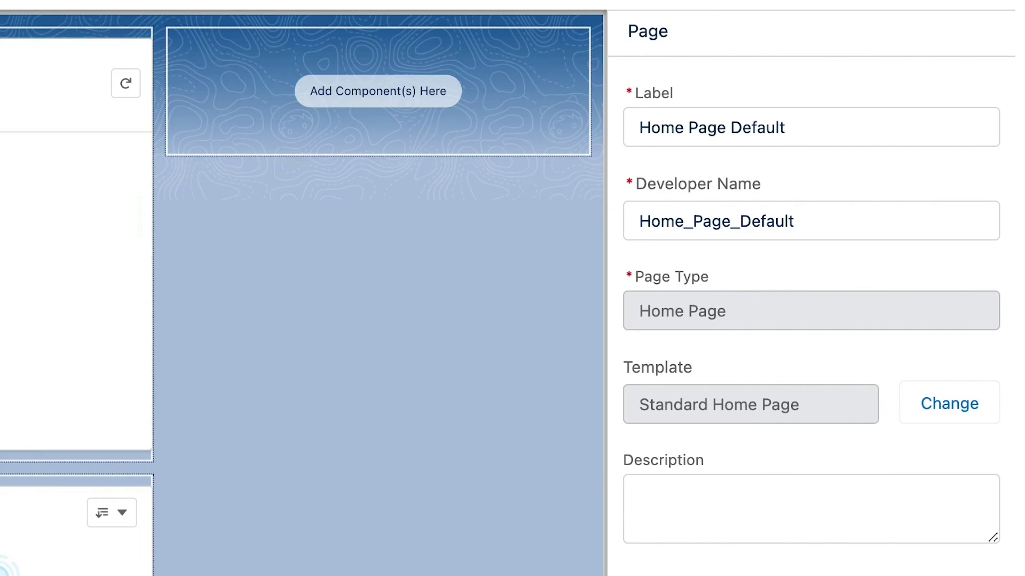
drag(10, 112, 366, 105)
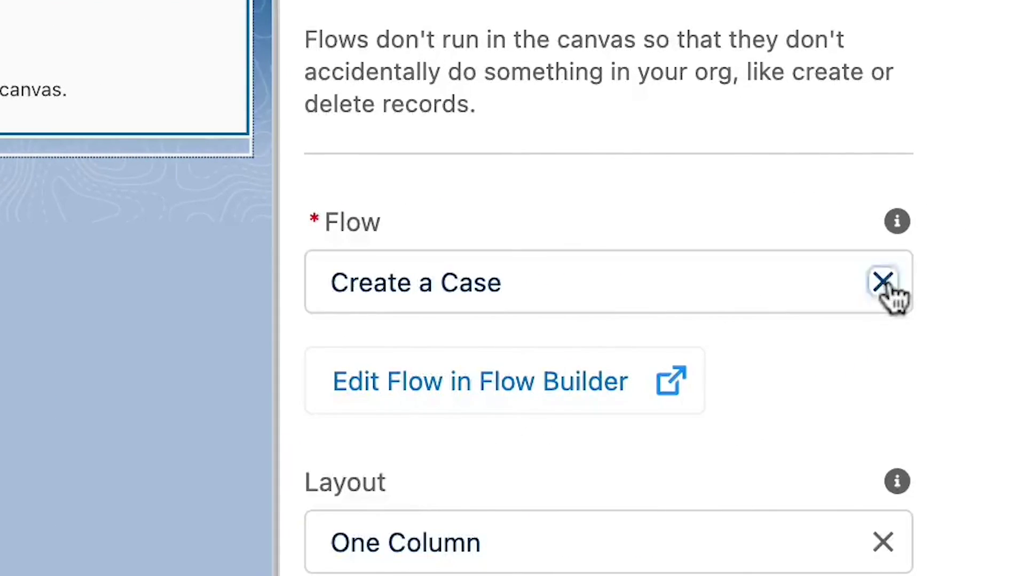
click(981, 237)
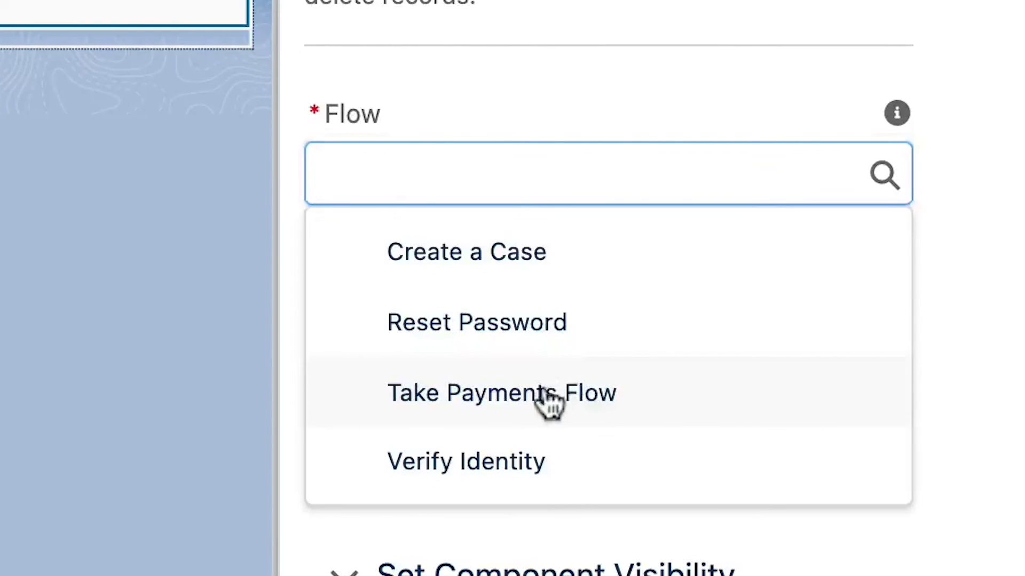
click(540, 395)
click(926, 110)
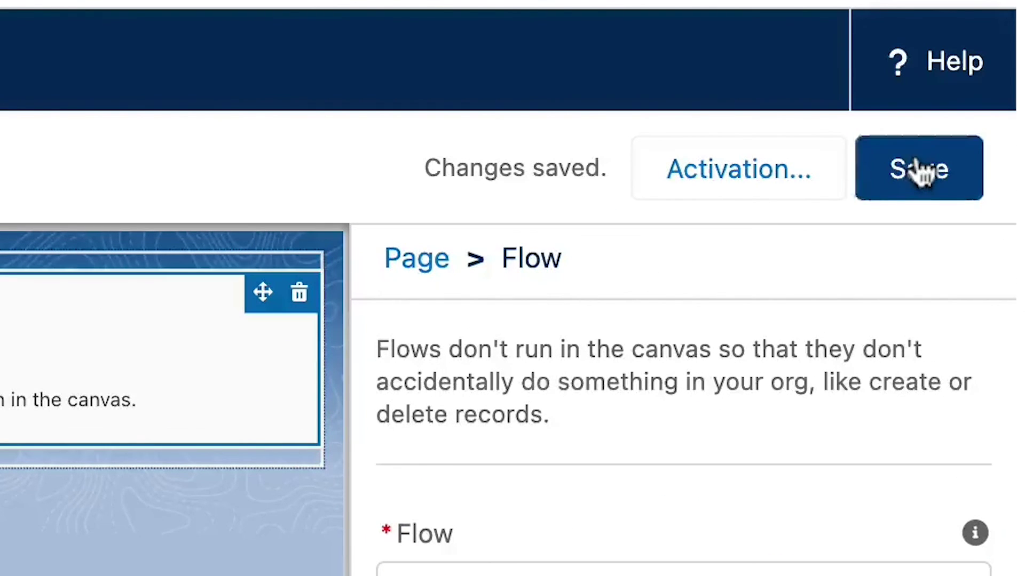
click(772, 192)
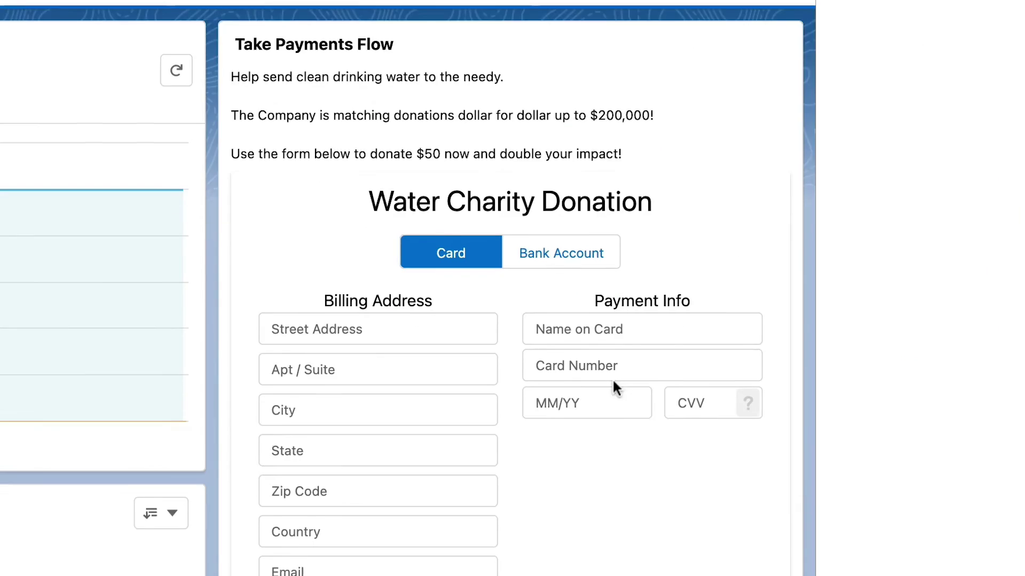
Fill in the billing street address and choose California as the billing state.
click(407, 328)
text(50 Mai)
text(C)
click(384, 321)
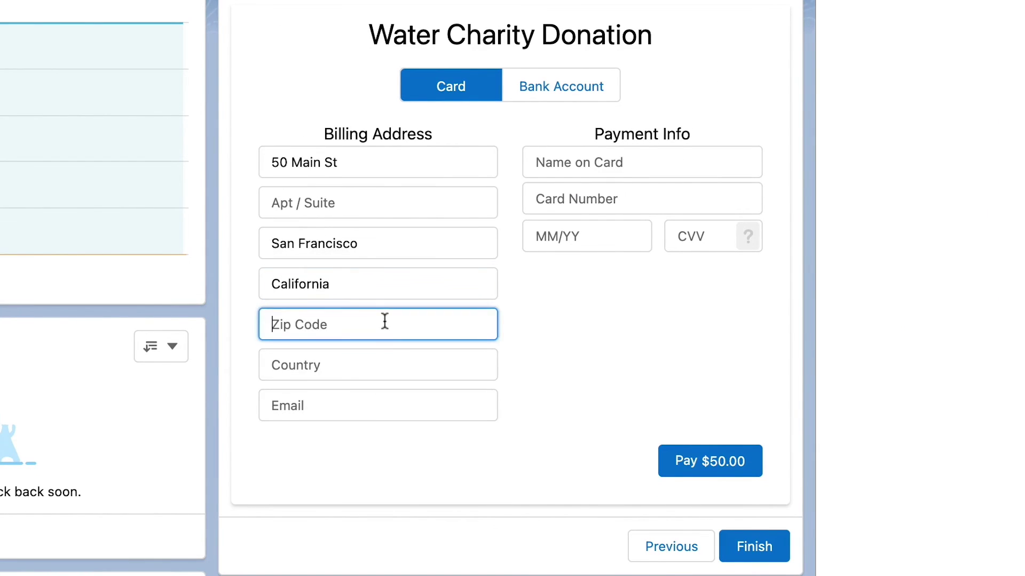